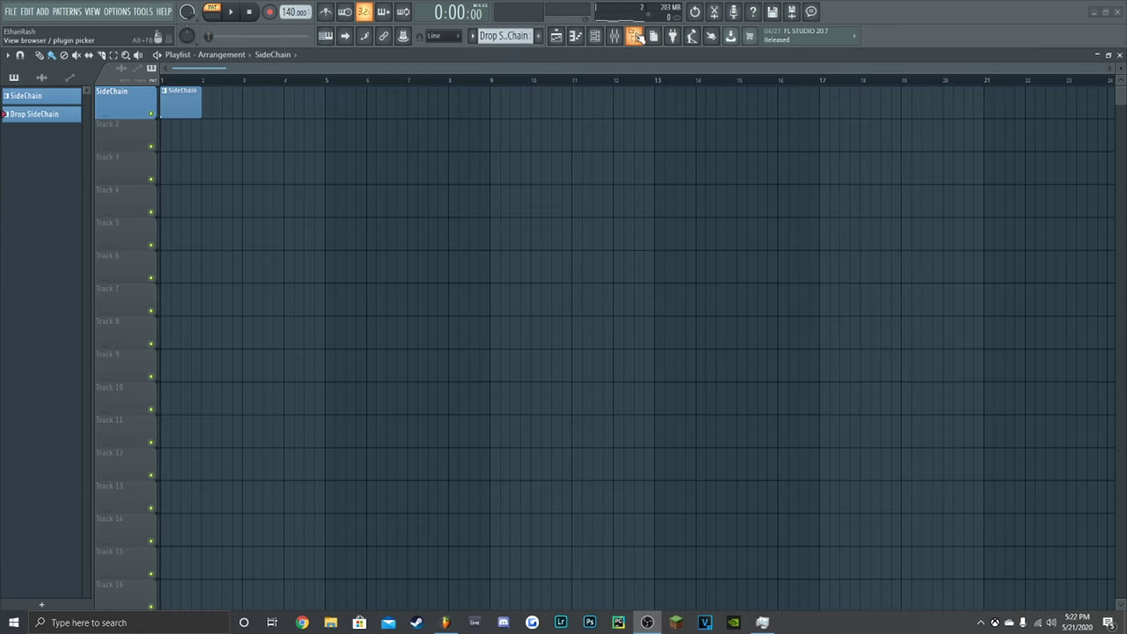
Browse to the EXTRA PADS Sustains folder of MayTrix's SUPA Pack Vol.1 and preview several of its sustain samples
left_click(634, 35)
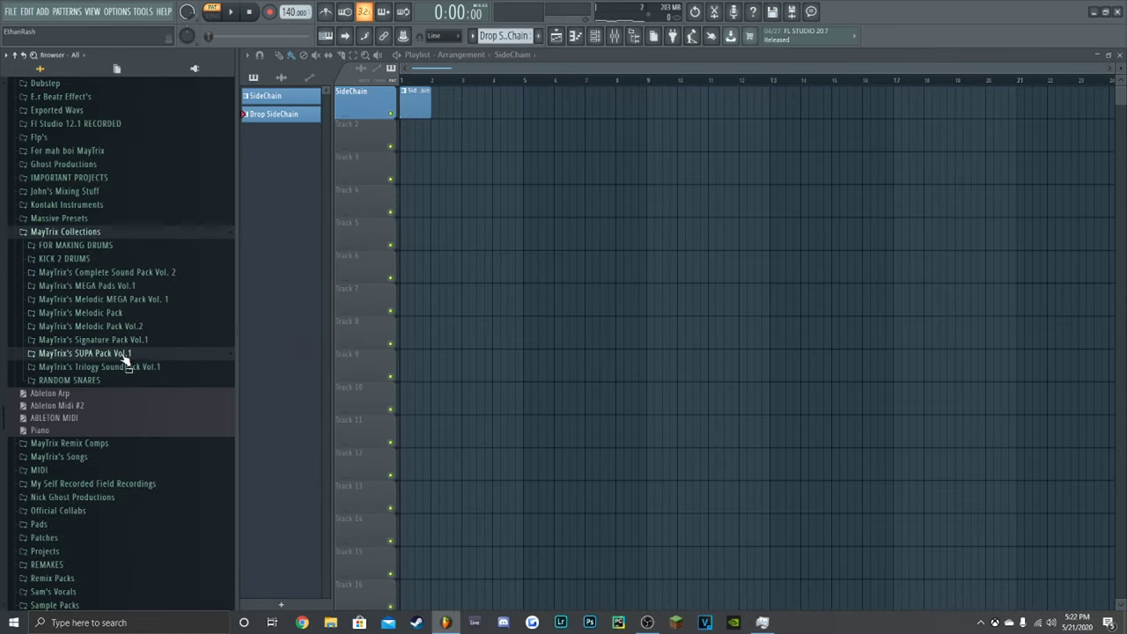
left_click(123, 353)
left_click(104, 394)
left_click(101, 449)
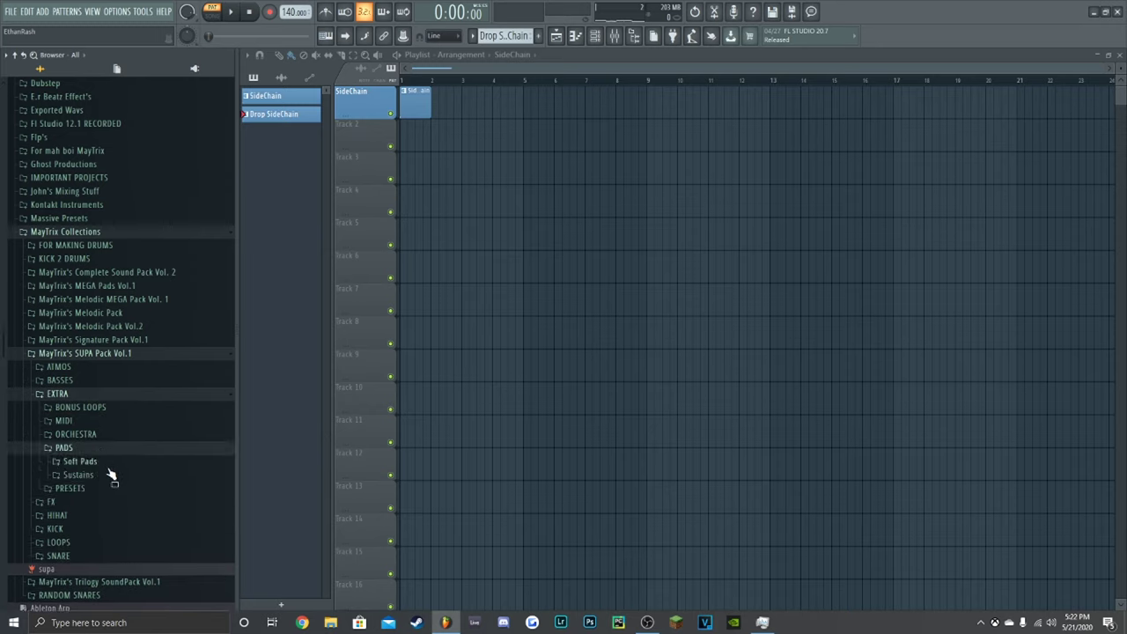
left_click(109, 474)
scroll(115, 458, "down", 4)
left_click(137, 368)
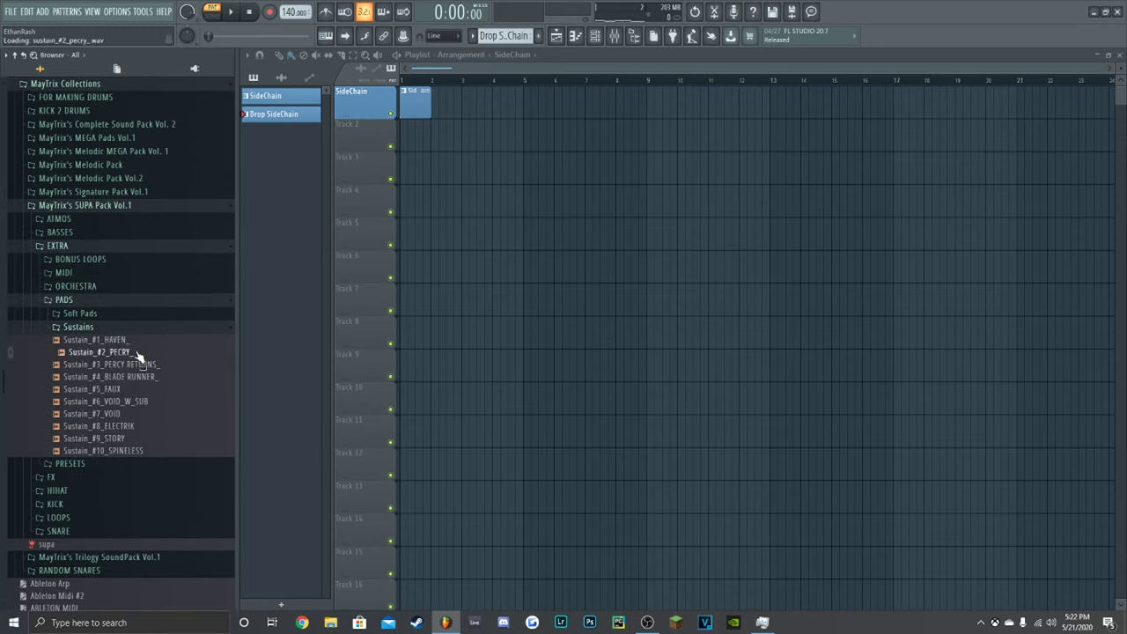
left_click_drag(136, 370, 138, 380)
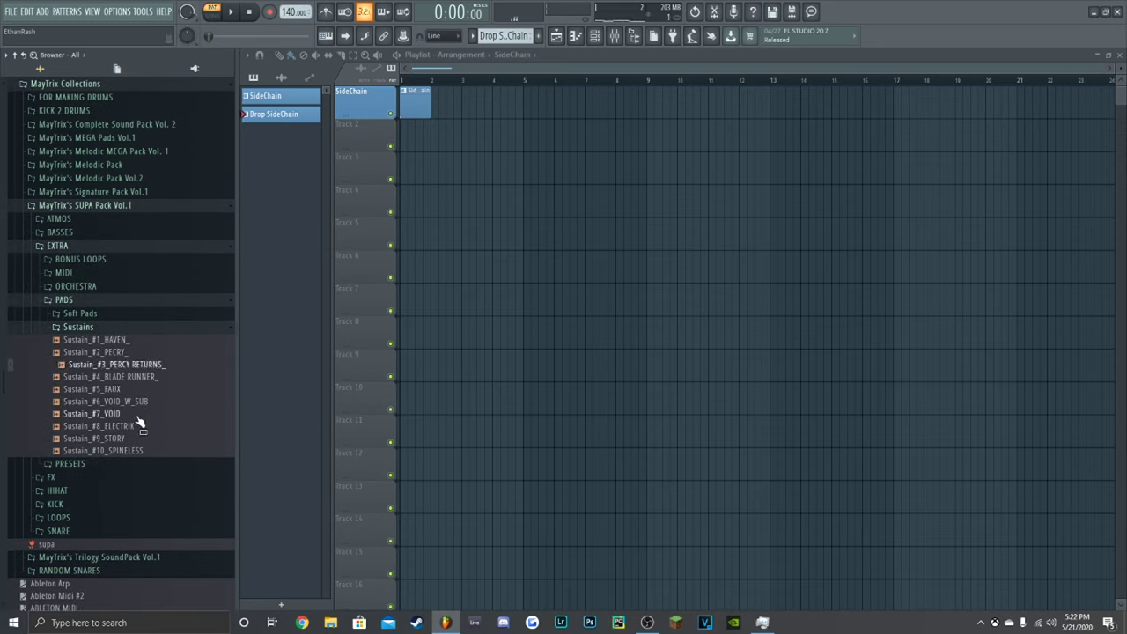
left_click(137, 441)
left_click(141, 452)
left_click_drag(140, 453, 121, 337)
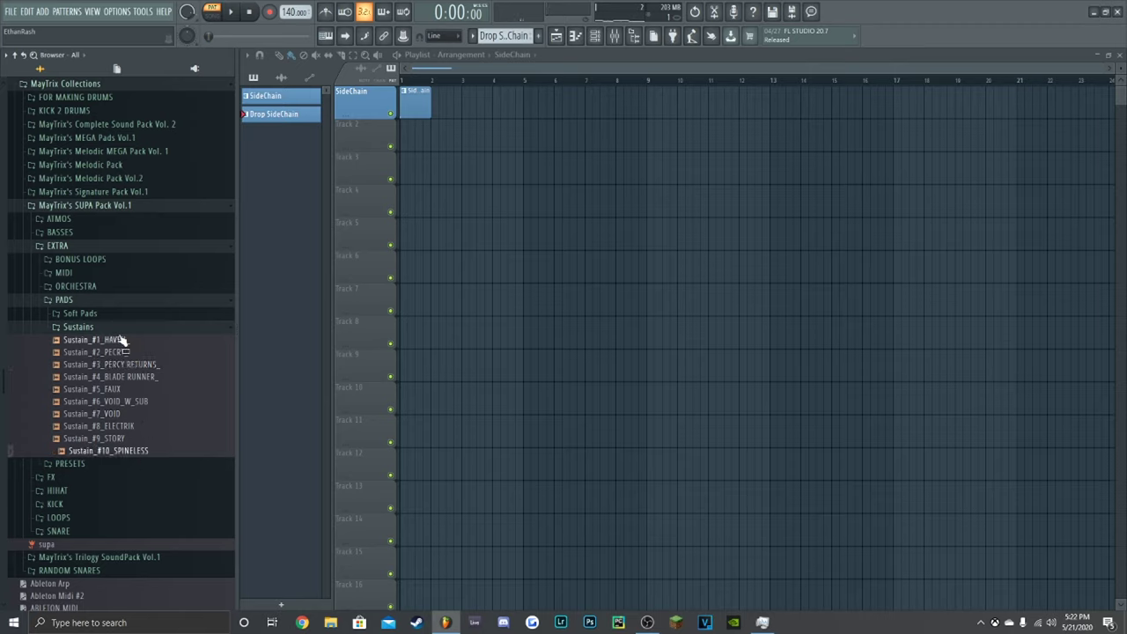
Collapse the expanded SUPA Pack Vol.1 folders and hide the sample browser
left_click(98, 327)
left_click(101, 302)
scroll(116, 326, "up", 2)
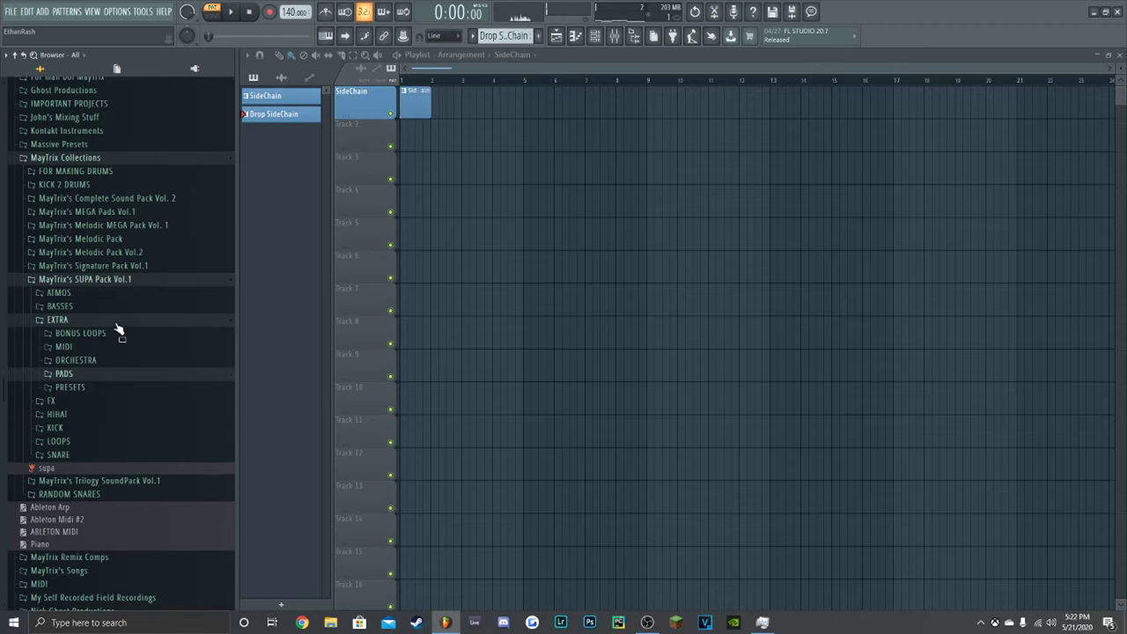
left_click(112, 283)
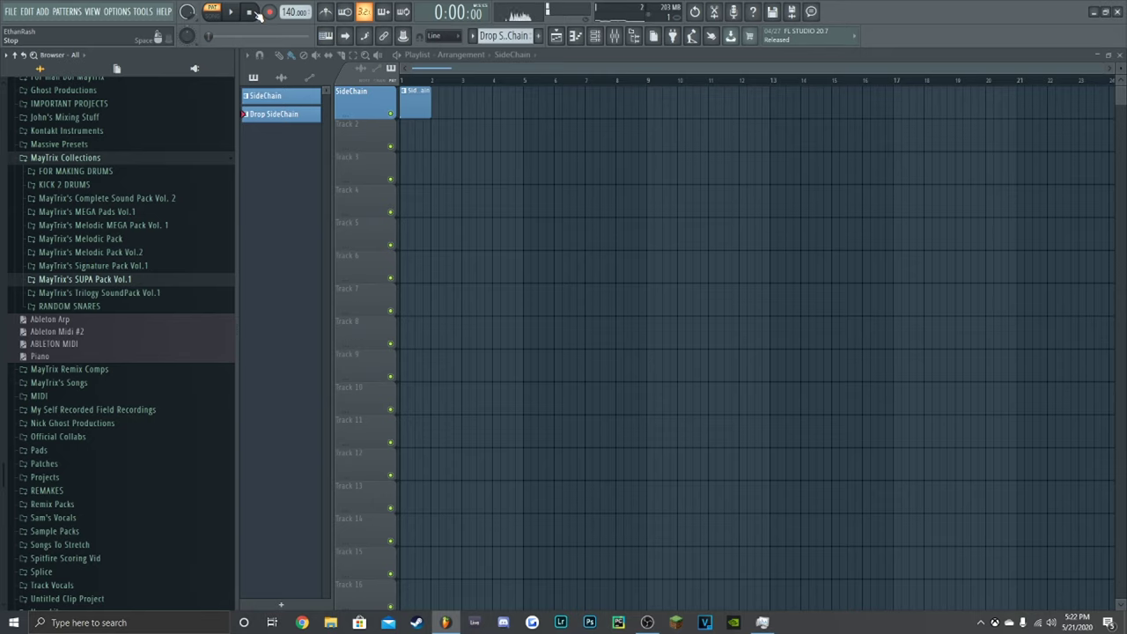
left_click(636, 37)
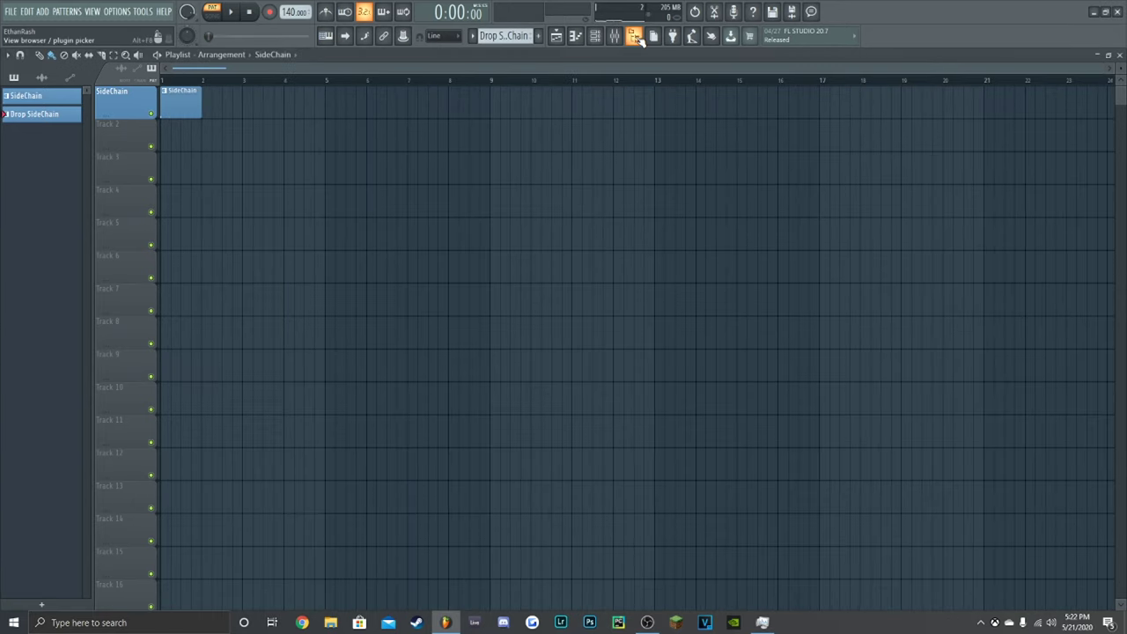
Add the Originals - Felt Piano instrument on Pattern 3, with Hammers enabled and Reverb set to 0%
left_click(560, 38)
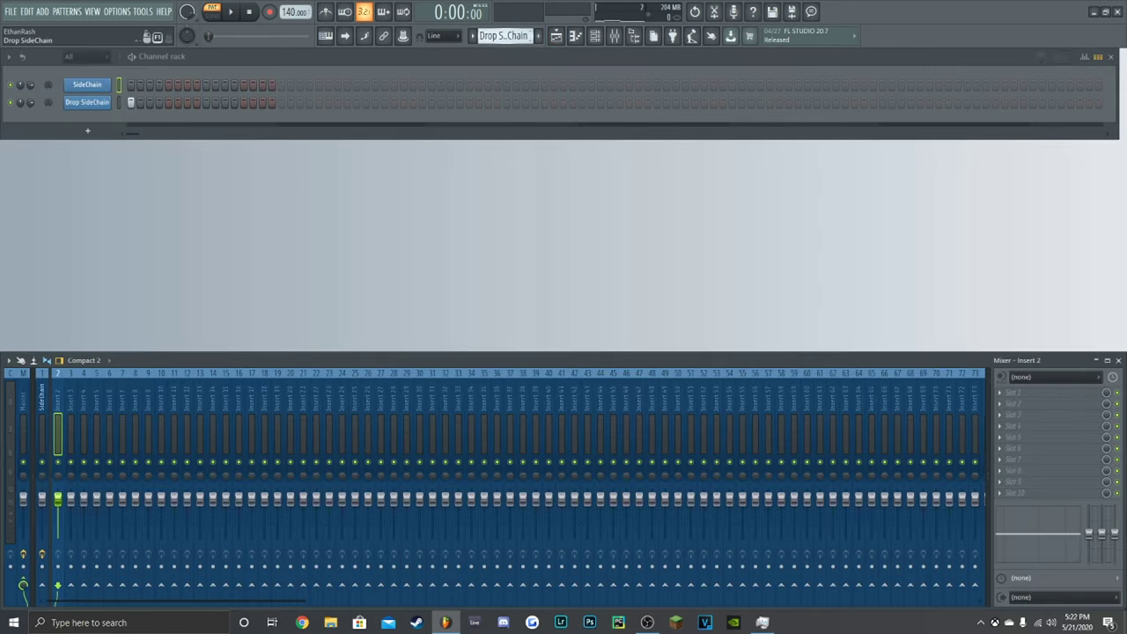
scroll(506, 36, "down", 1)
left_click(43, 11)
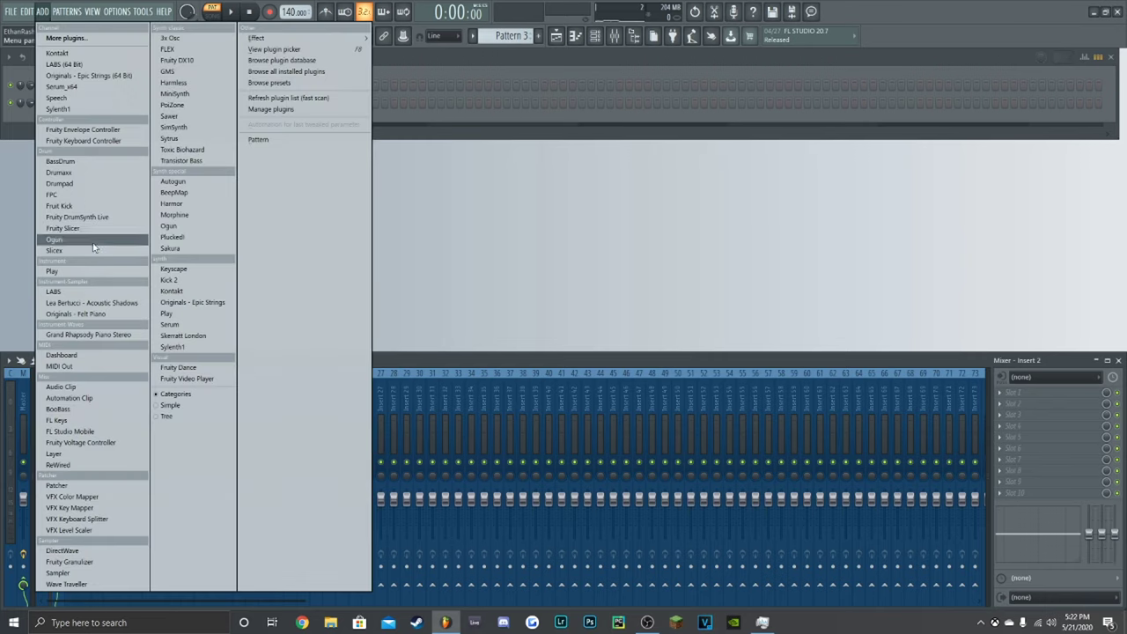
left_click(95, 320)
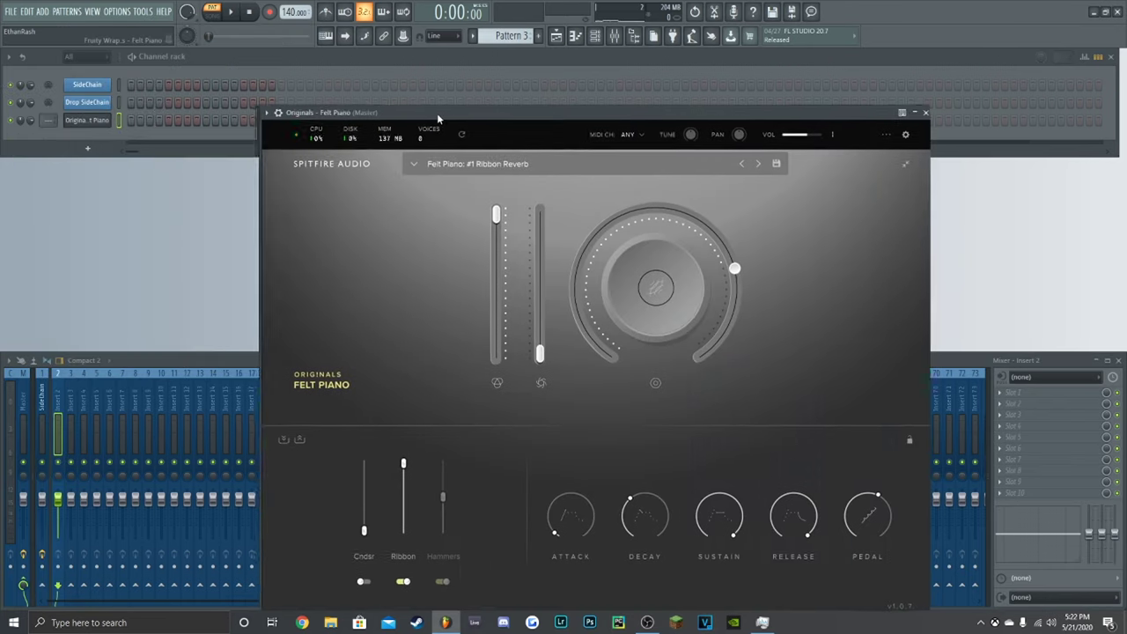
left_click_drag(437, 113, 446, 93)
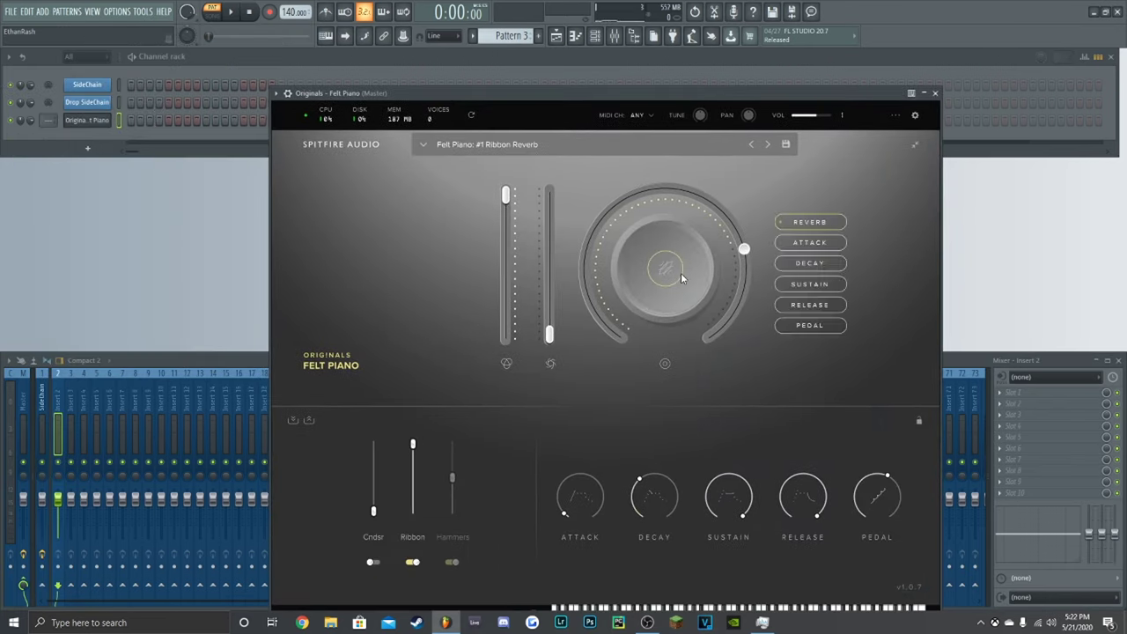
left_click_drag(744, 249, 511, 579)
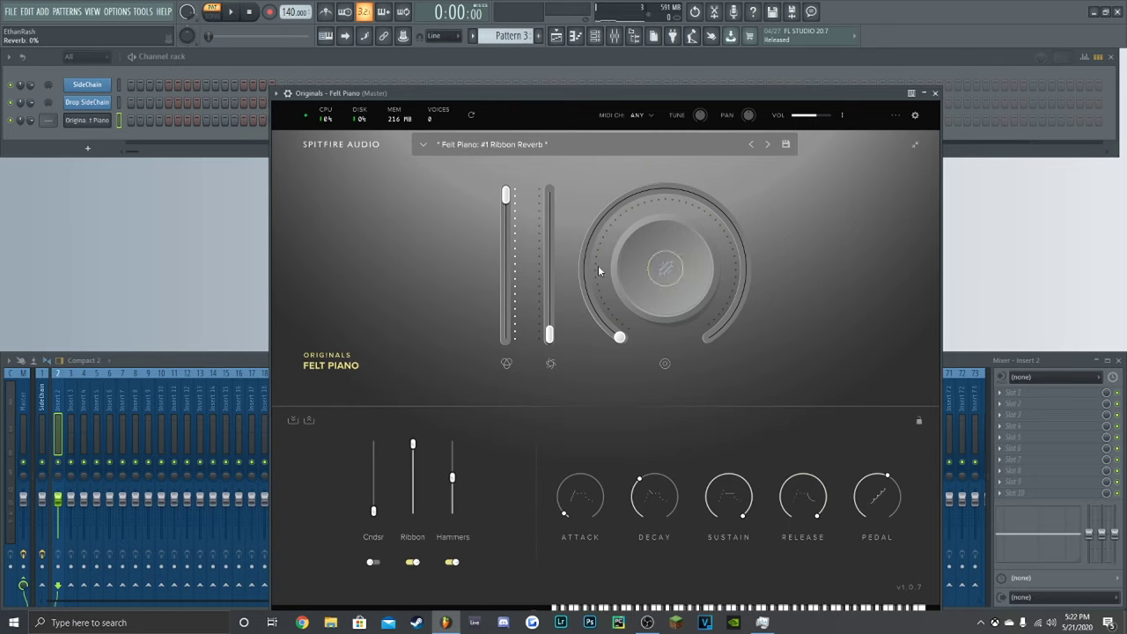
In the Felt Piano's piano roll, draw the bar 1 melody C5, C6, G6, E6, G5, B5 and play it back
left_click(84, 120)
right_click(85, 120)
left_click(134, 120)
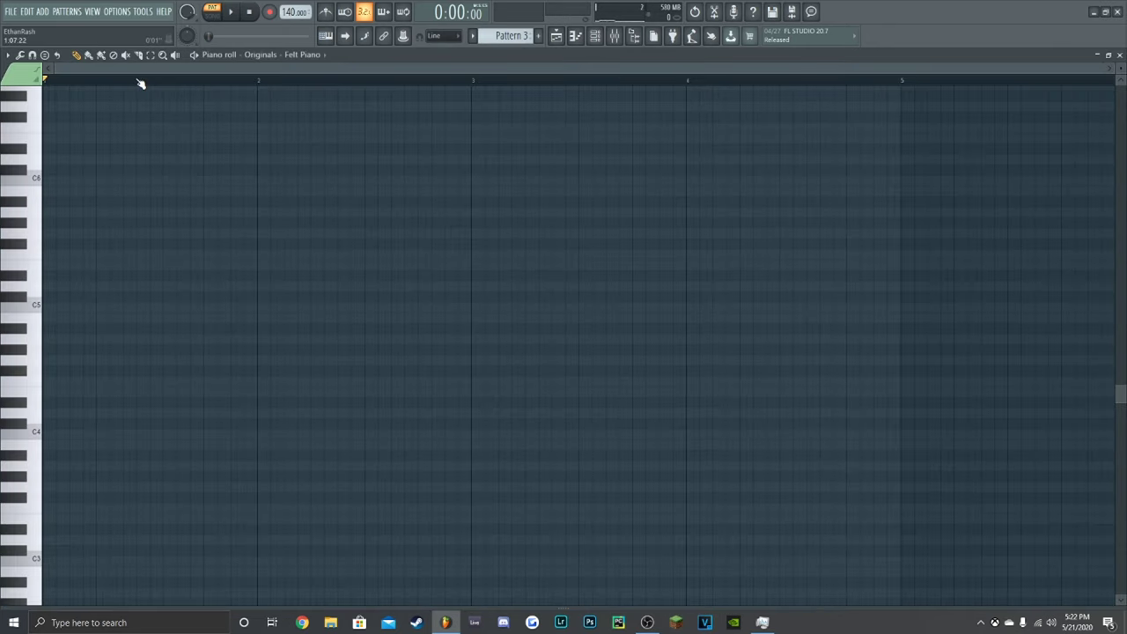
scroll(124, 243, "up", 3)
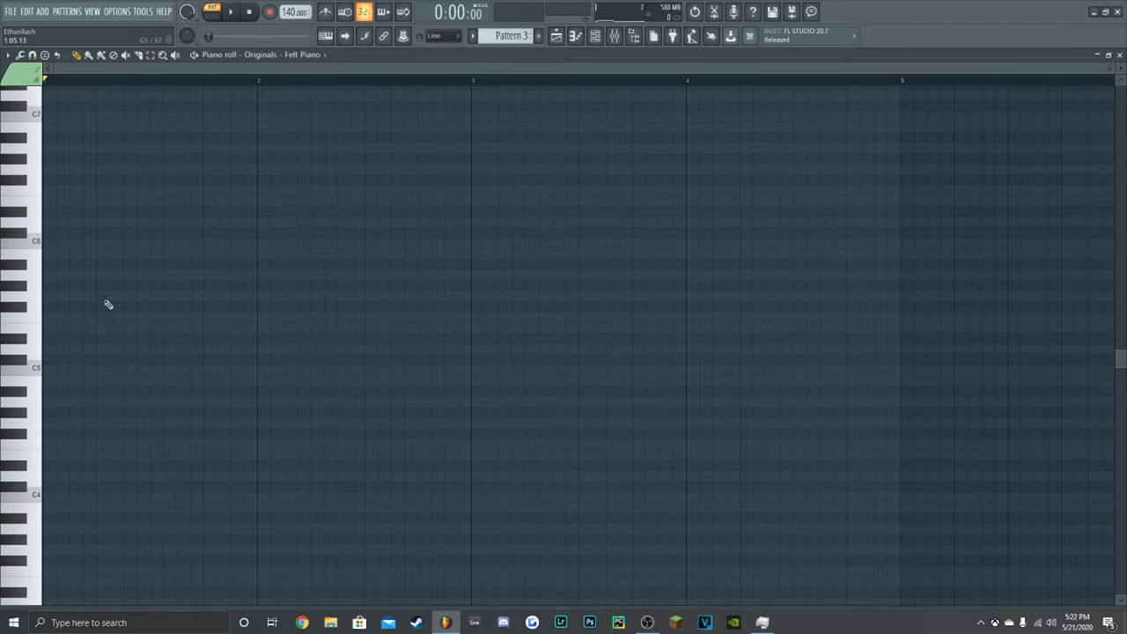
mouse_move(68, 375)
left_mouse_down()
mouse_move(476, 376)
mouse_move(69, 408)
left_mouse_up()
left_click(72, 241)
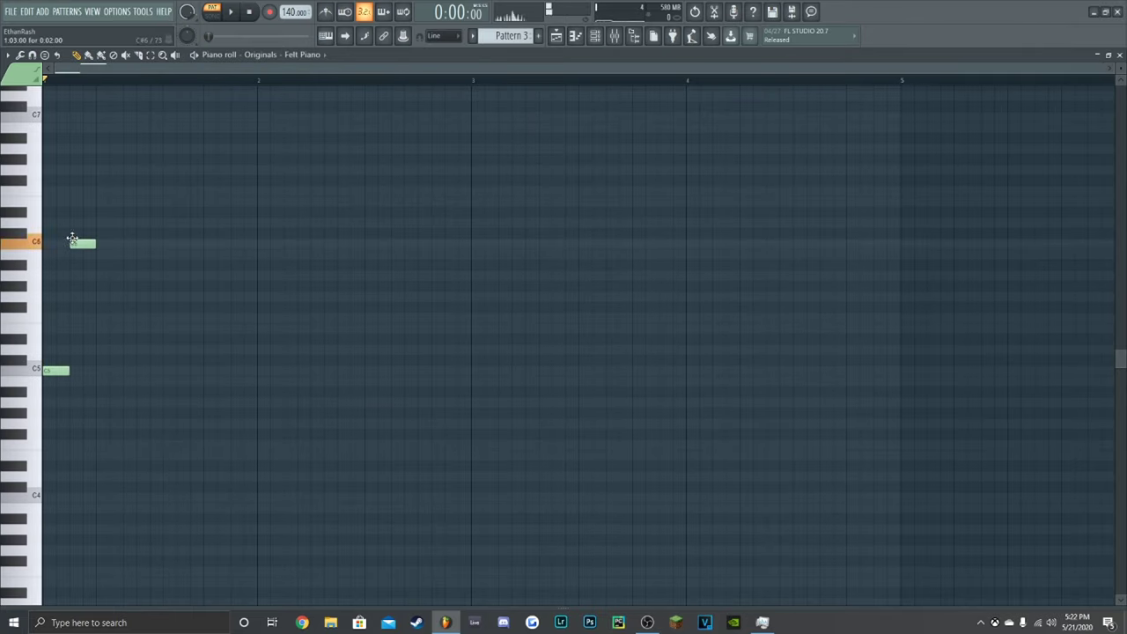
left_click(101, 148)
left_click_drag(102, 149, 100, 171)
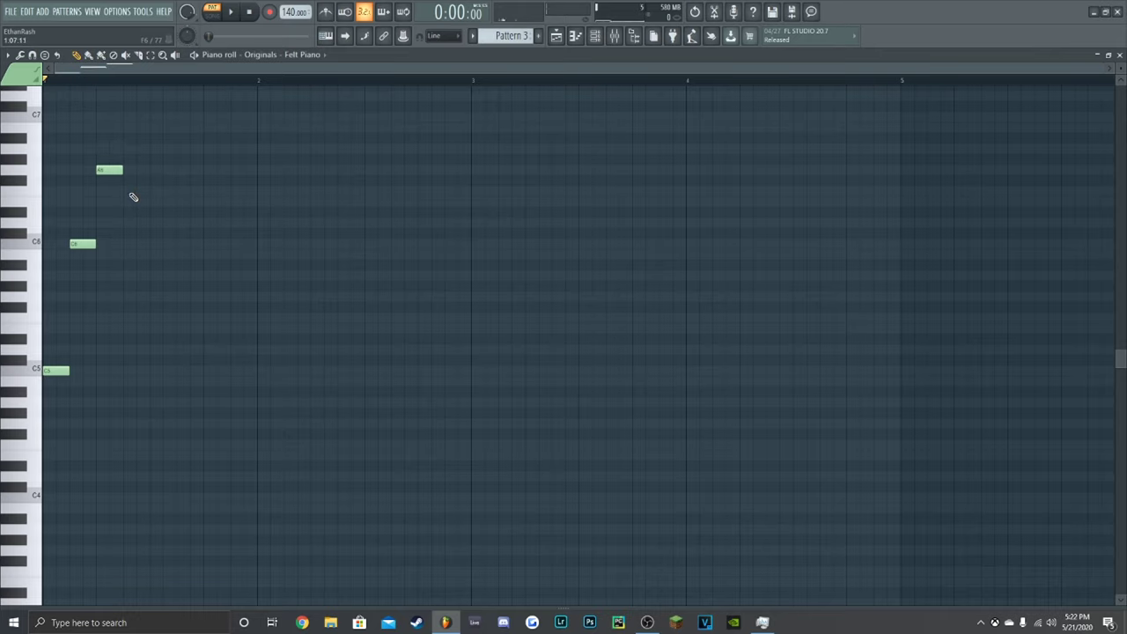
left_click(126, 201)
left_click(154, 296)
left_click(179, 264)
left_click_drag(178, 261, 178, 252)
key("space")
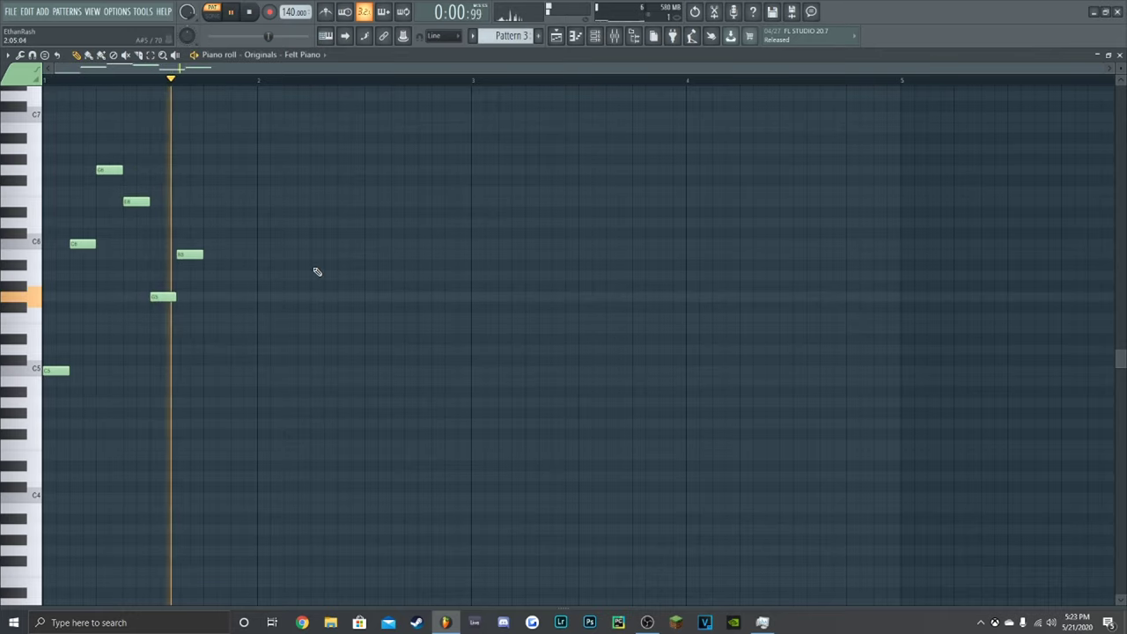
key("space")
Move the five melody notes after C5 to start at wider intervals across bar 1, and play the melody back
left_click_drag(76, 243, 88, 243)
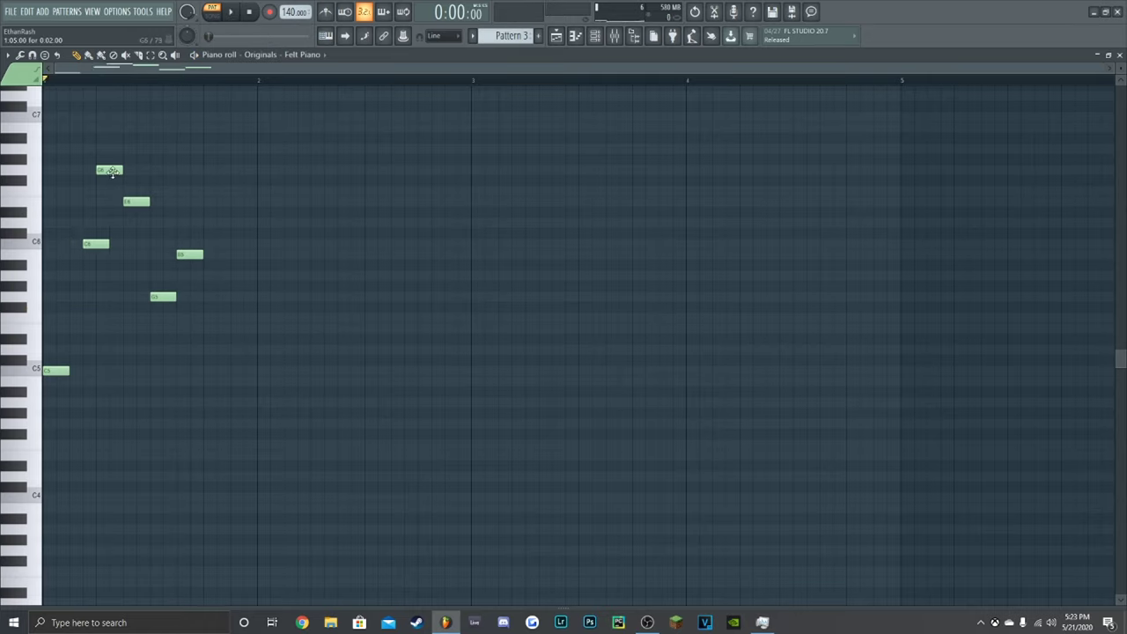
left_click_drag(107, 169, 156, 200)
left_click_drag(157, 296, 196, 296)
left_click_drag(184, 254, 226, 254)
key("space")
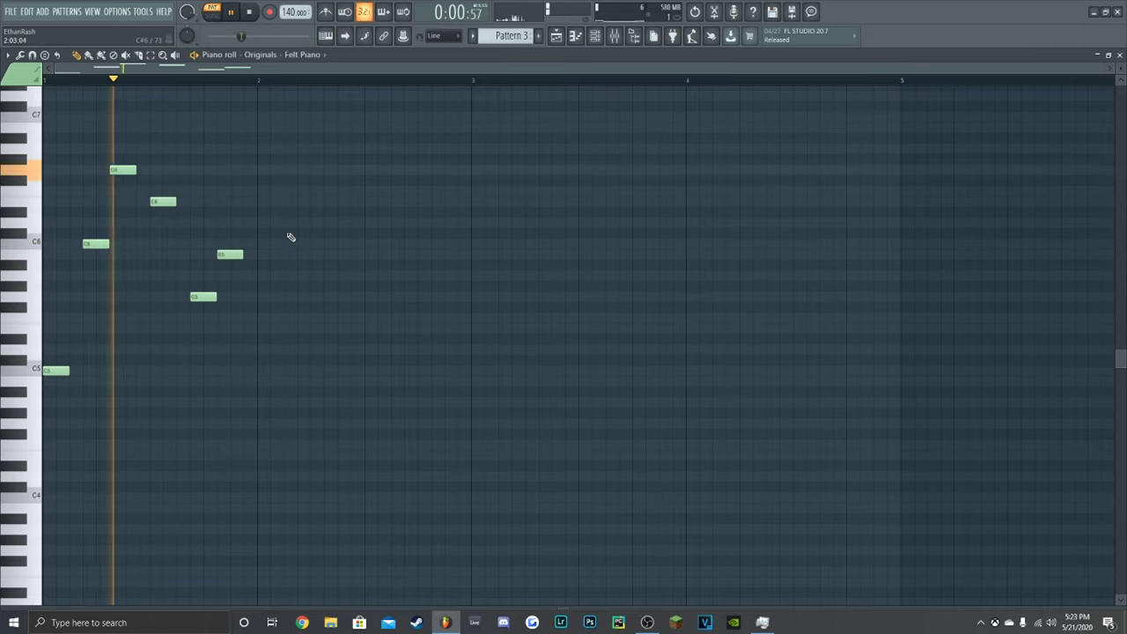
scroll(289, 236, "down", 2)
key("space")
Draw a C3 bass note about two bars long from bar 1, and remove the trial B2 note at bar 3
scroll(258, 312, "down", 2)
left_click(55, 433)
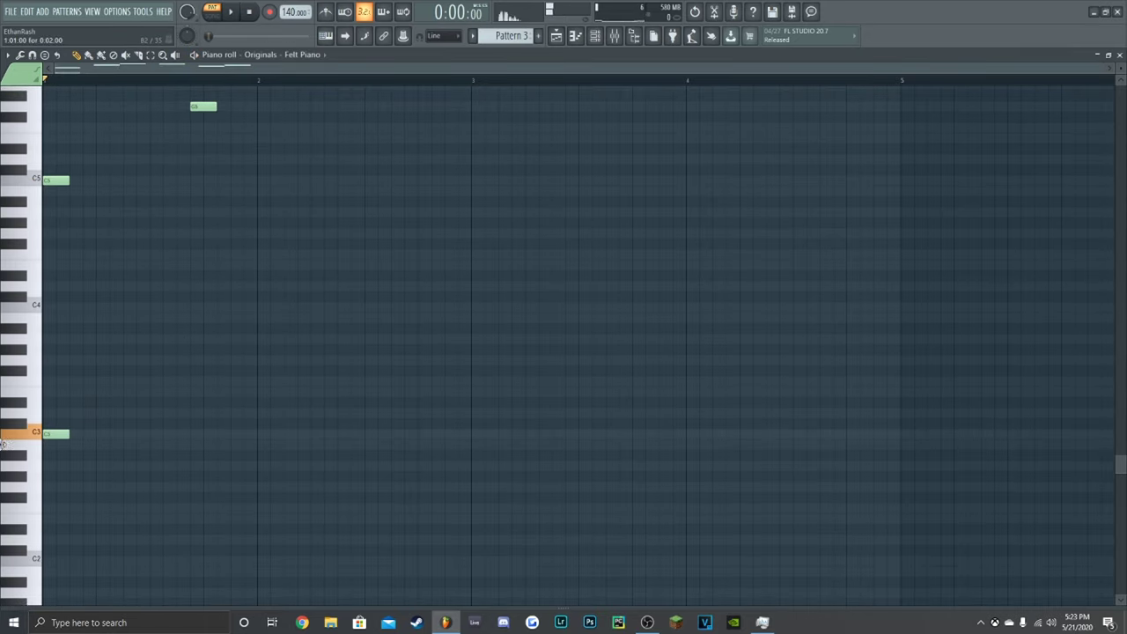
left_click_drag(69, 434, 484, 435)
left_click(496, 443)
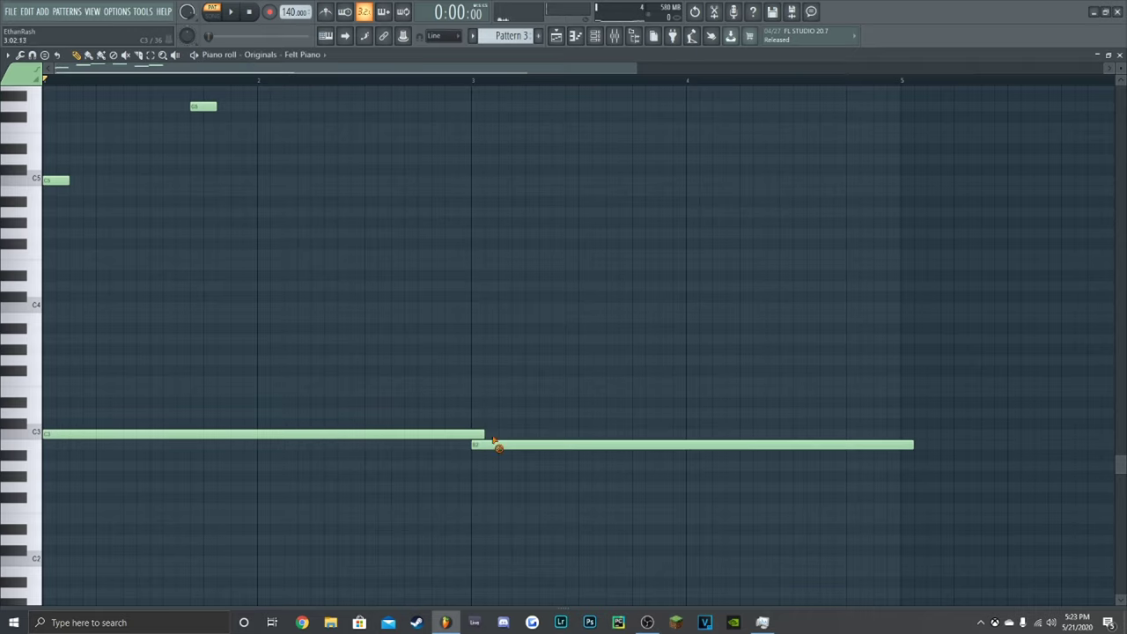
right_click(484, 443)
Duplicate the one-bar melody until it fills bars 1 to 4
scroll(332, 348, "up", 2)
scroll(332, 349, "up", 3)
key("ctrl+a")
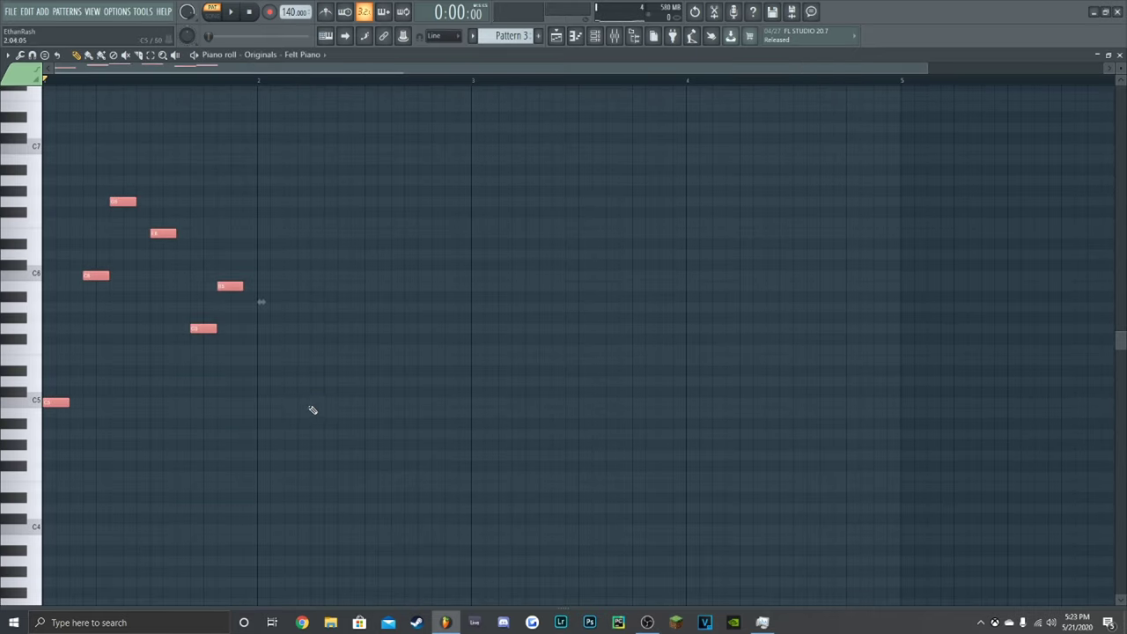
key("ctrl+b")
key("ctrl+d")
key("ctrl+a")
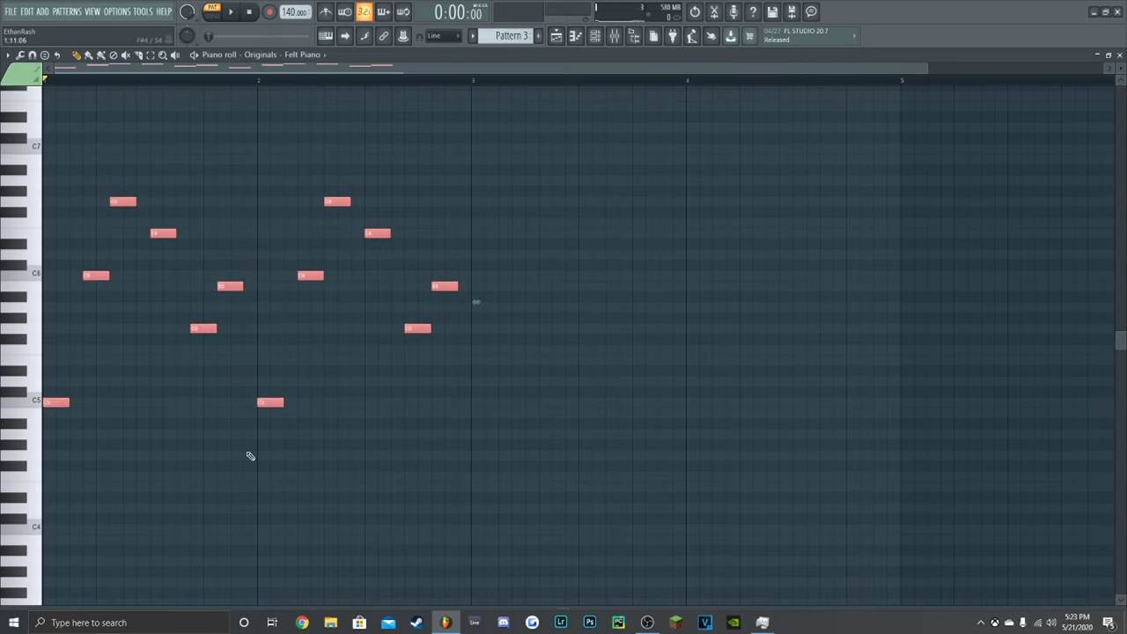
key("ctrl+b")
key("ctrl+d")
Trim the C3 bass note to exactly two bars and add a two-bar F2 bass note from bar 3
scroll(606, 498, "down", 3)
left_click_drag(546, 561, 464, 596)
left_click(456, 528)
right_click(484, 578)
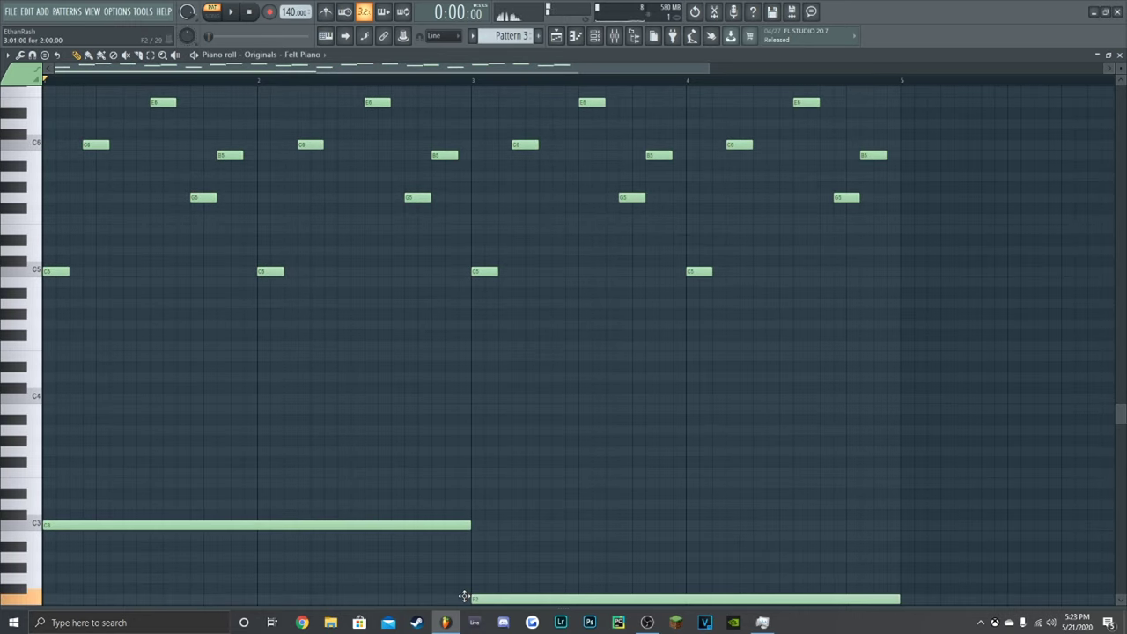
Transpose all melody and bass notes up two semitones
scroll(612, 314, "up", 3)
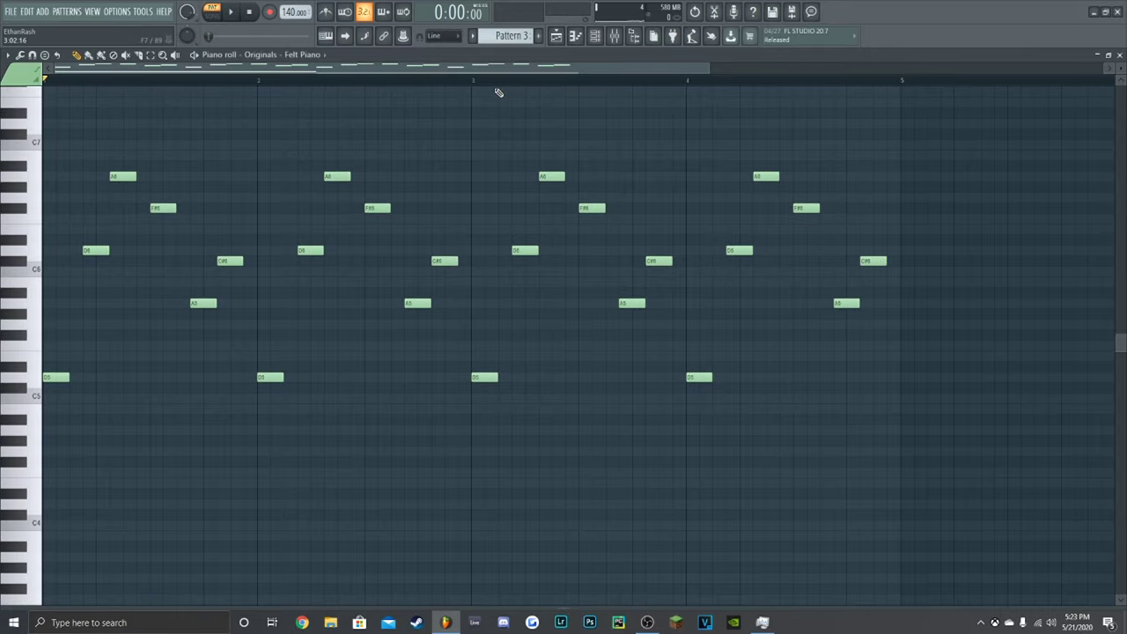
scroll(499, 93, "down", 5)
scroll(642, 305, "up", 2)
scroll(646, 299, "down", 3)
Play the four-bar pattern through to check the melody with its bass notes, and close the piano roll
key("space")
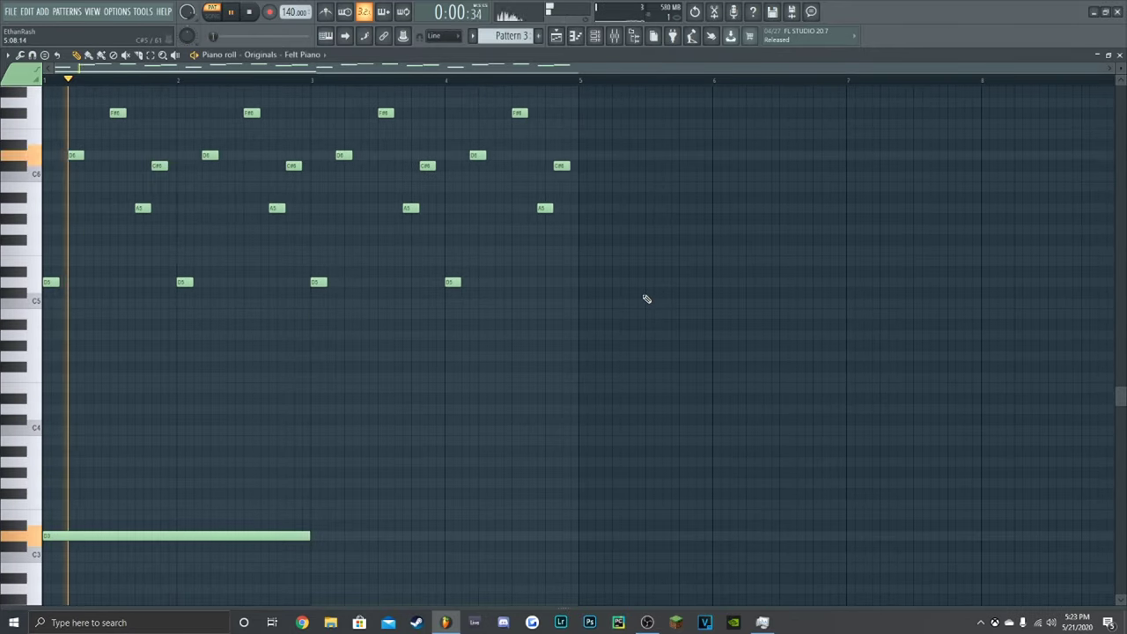
scroll(646, 298, "up", 1)
scroll(646, 298, "down", 2)
scroll(646, 299, "up", 1)
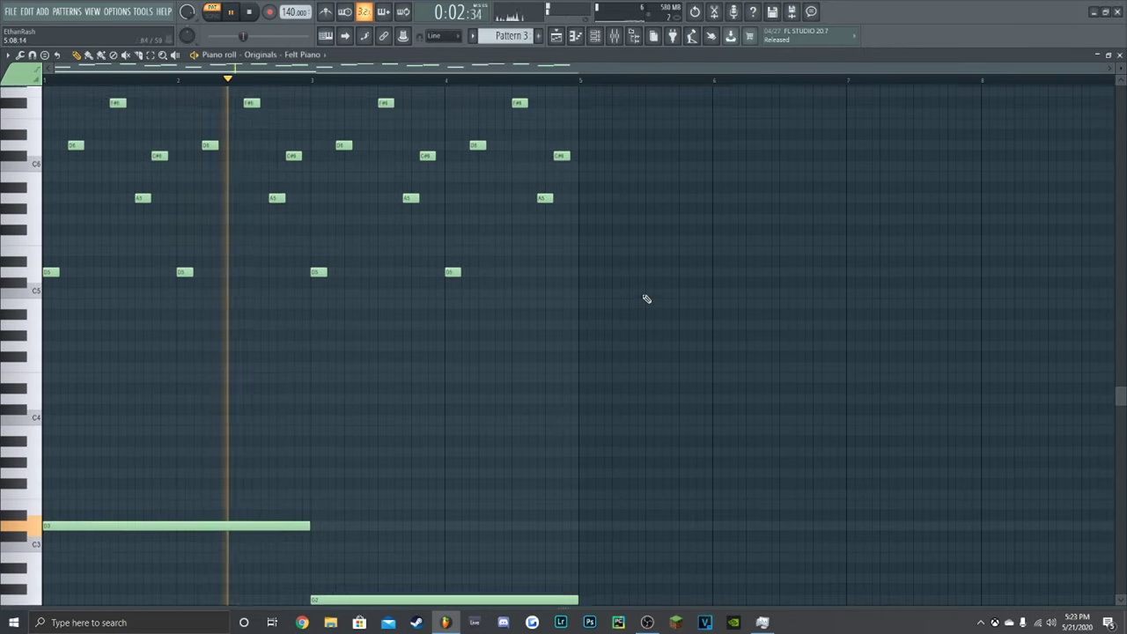
scroll(646, 299, "up", 1)
scroll(646, 299, "down", 2)
scroll(646, 299, "up", 1)
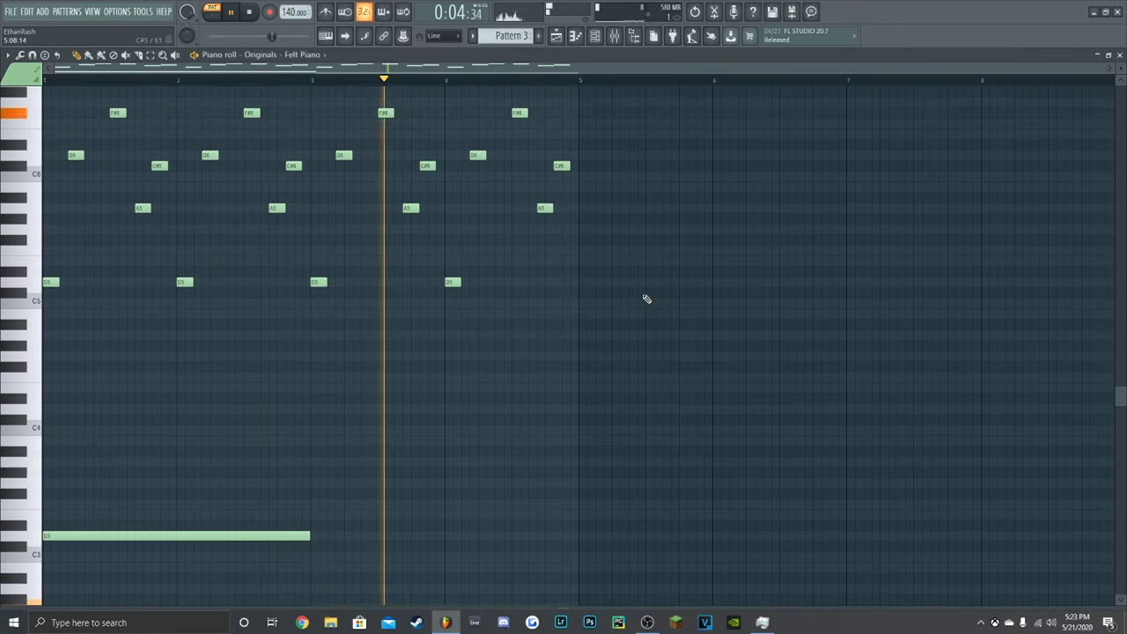
scroll(643, 300, "down", 2)
scroll(647, 282, "up", 4)
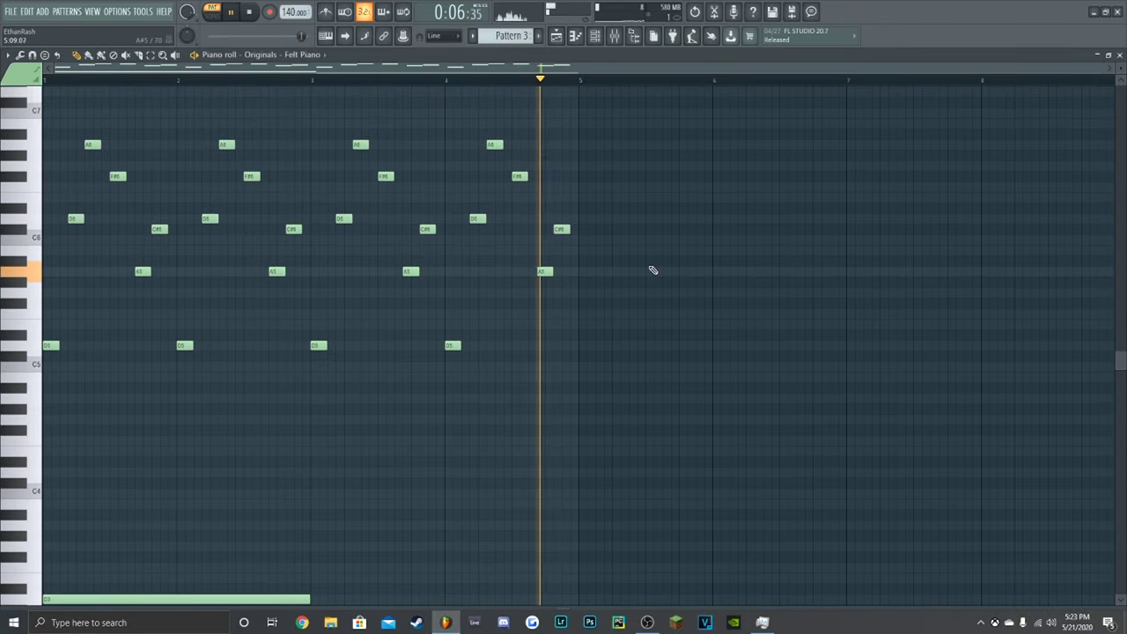
key("space")
left_click(1120, 55)
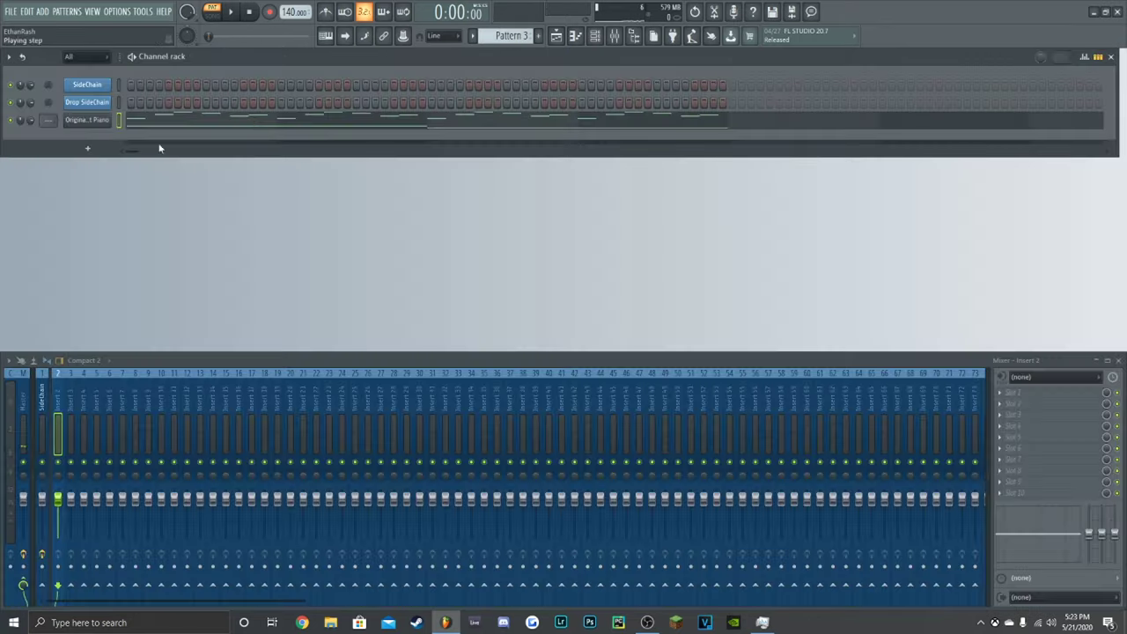
Place a single D6 note at the start of bar 7 in the Felt Piano's piano roll
left_click(620, 126)
left_click(853, 223)
right_click(868, 220)
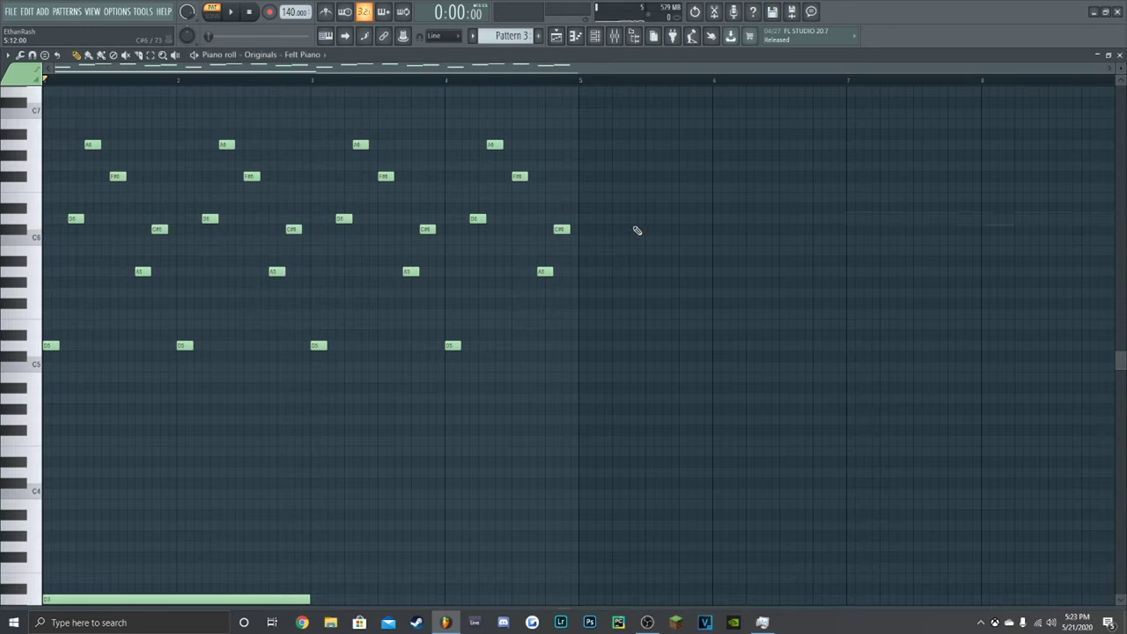
left_click(850, 220)
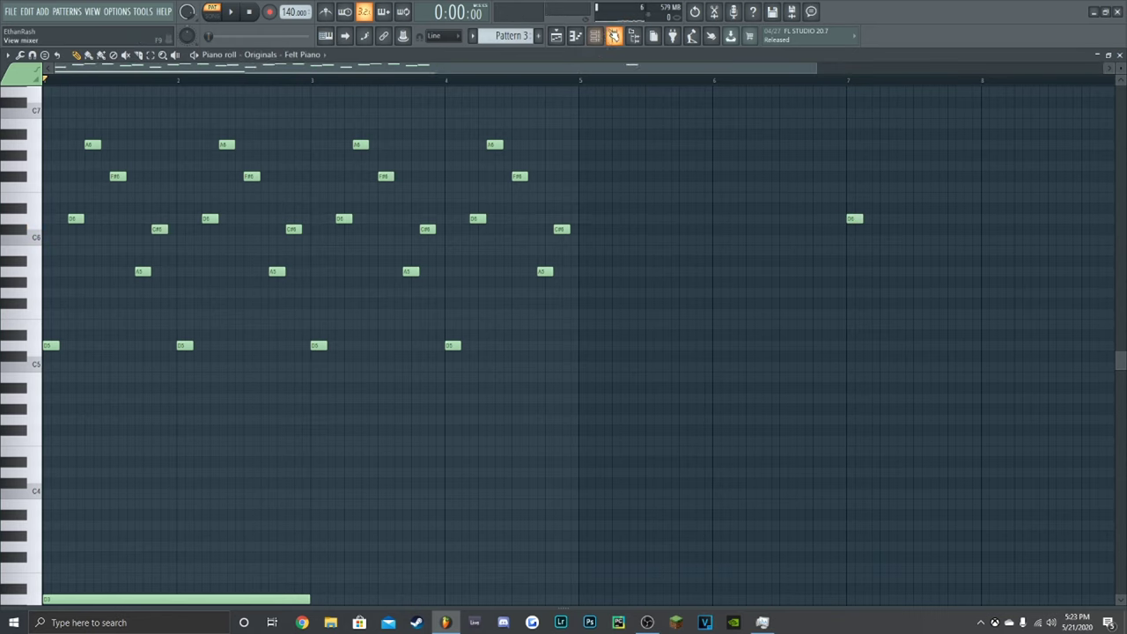
Load Edison into the second effect slot of the Master mixer track
left_click(614, 35)
left_click(26, 386)
left_click(1010, 405)
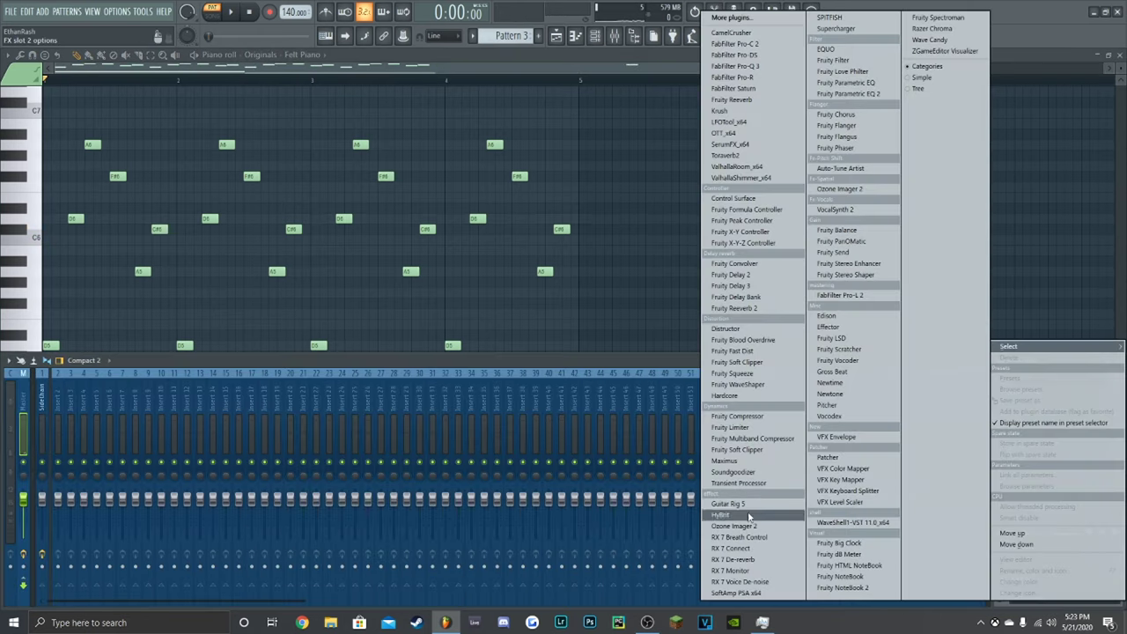
left_click(847, 317)
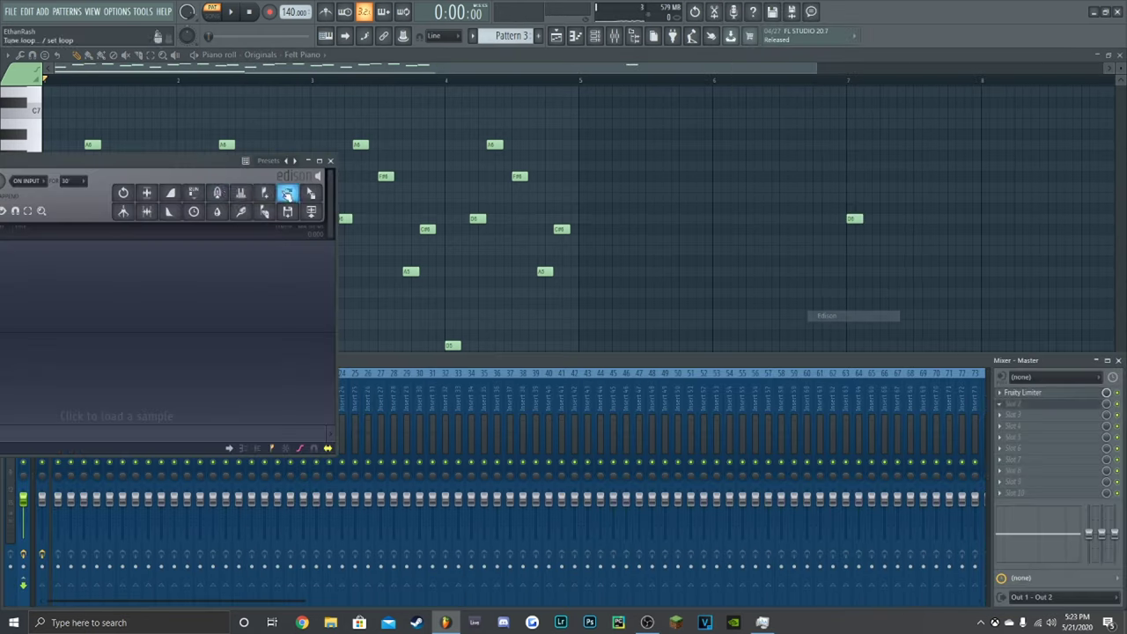
Record the Felt Piano pattern into Edison on the master track and trim the silence from the recording
left_click_drag(55, 182, 407, 206)
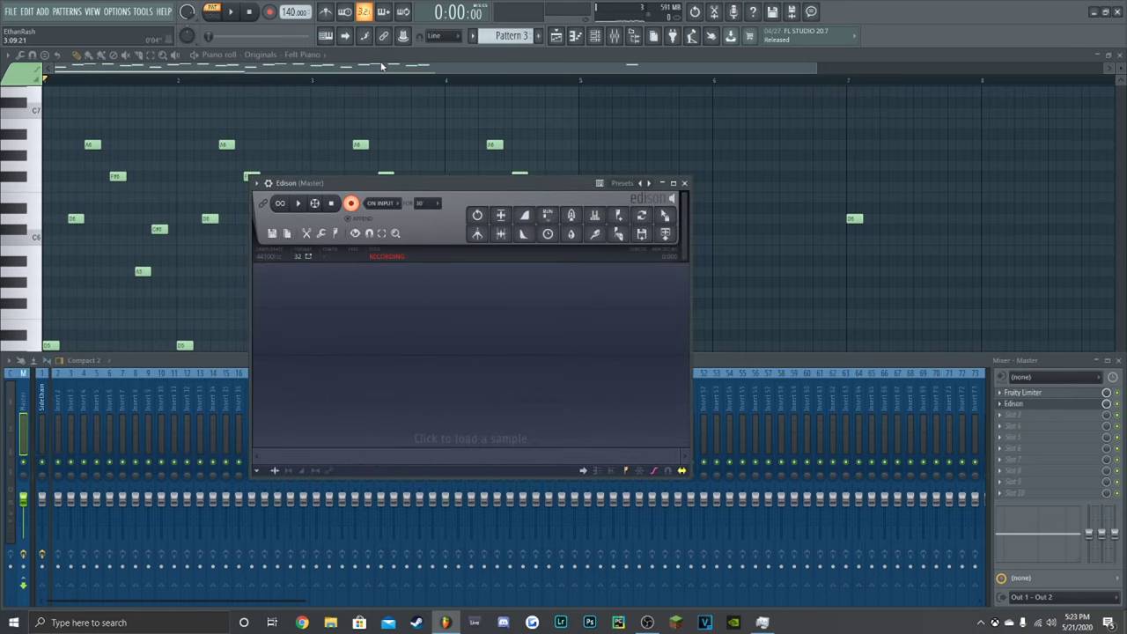
left_click(381, 64)
key("space")
left_click(615, 35)
left_click(1071, 407)
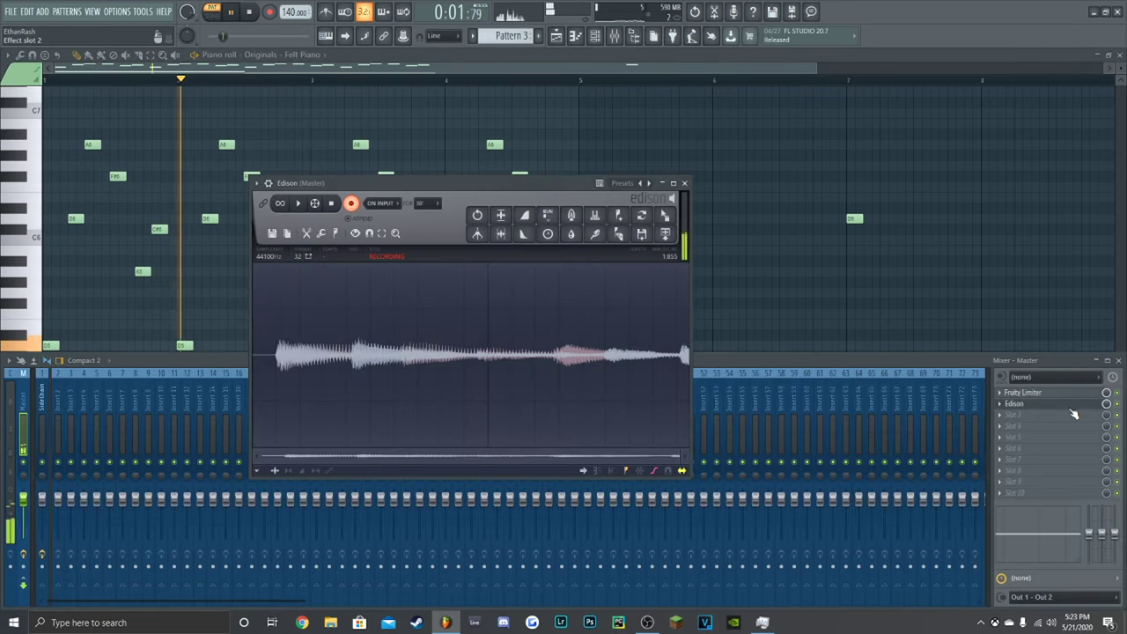
left_click_drag(437, 186, 750, 302)
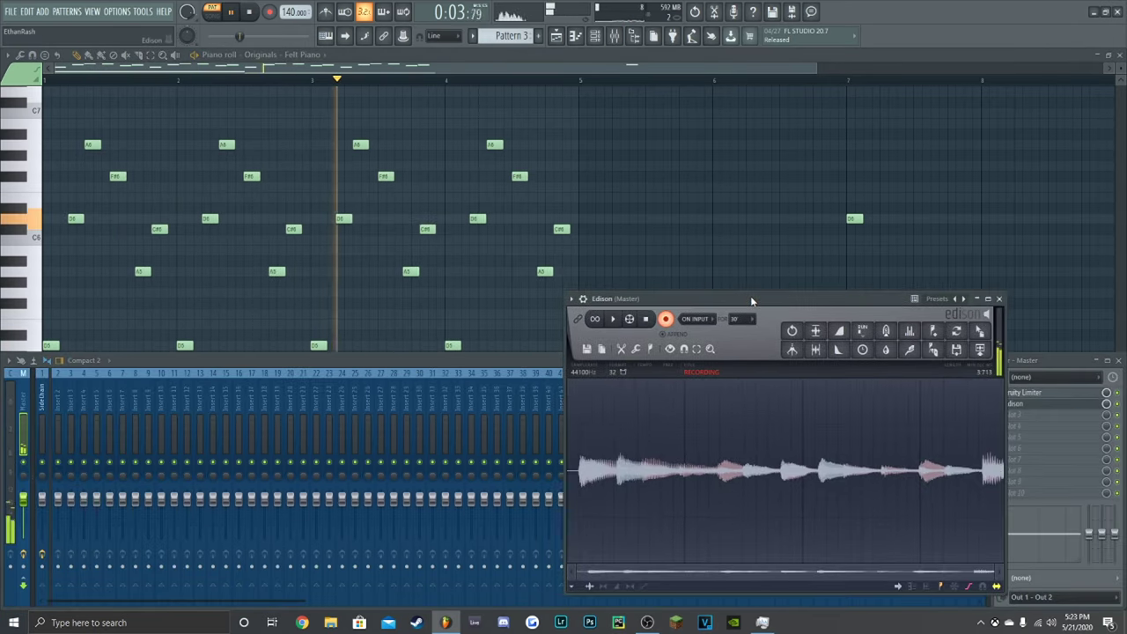
left_click(251, 13)
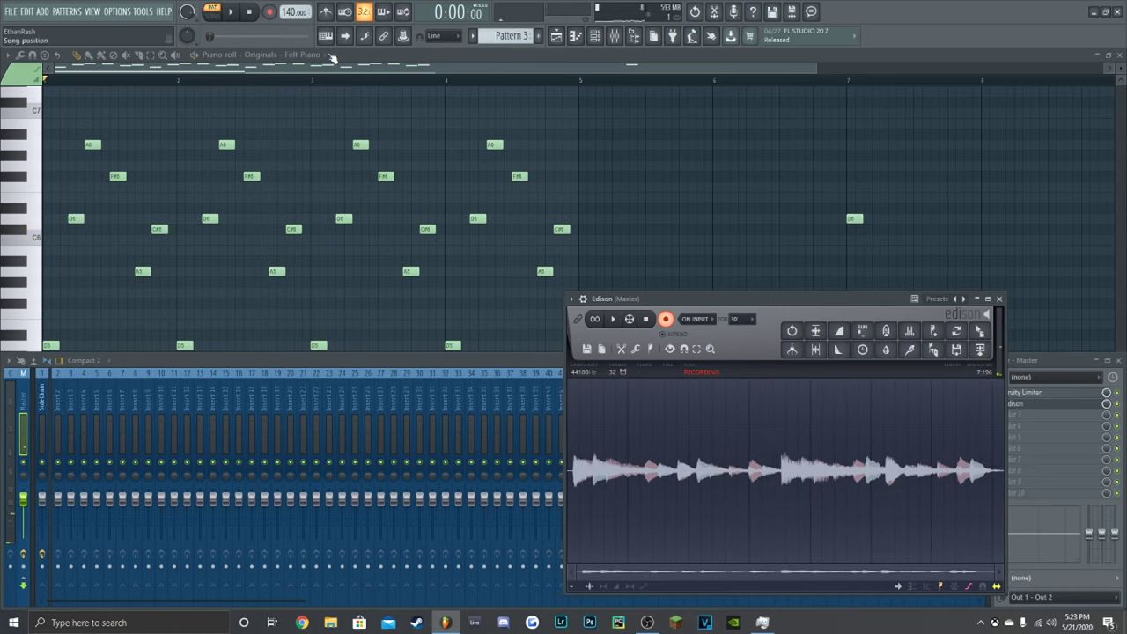
left_click(666, 320)
left_click(816, 349)
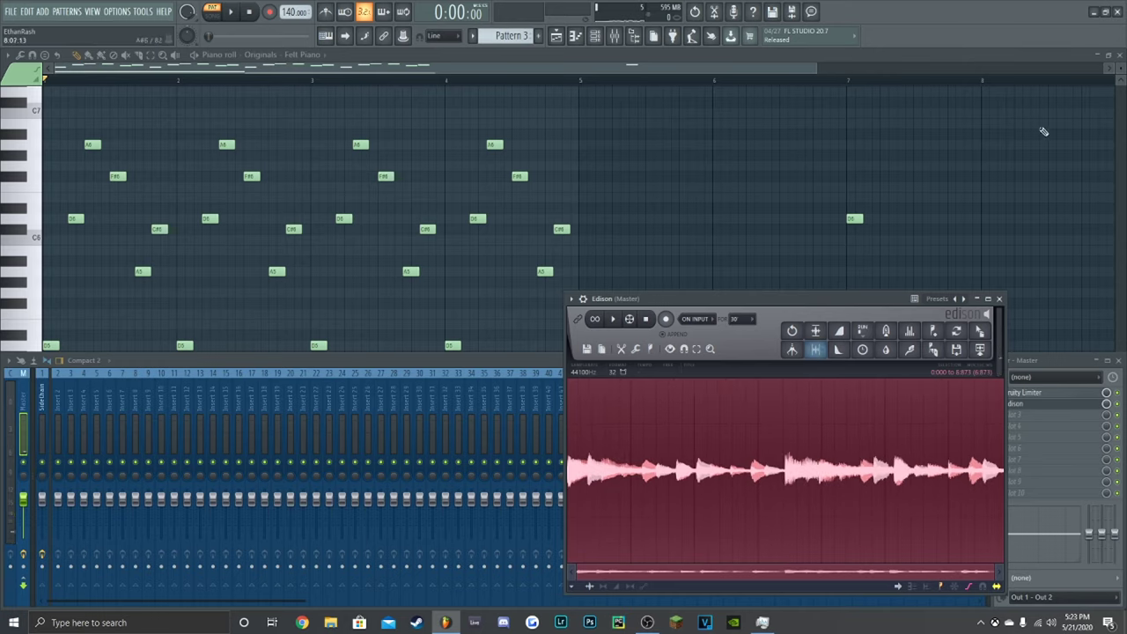
Close the piano roll, switch to Pattern 4 and add a Fruity Granulizer channel
left_click(1118, 54)
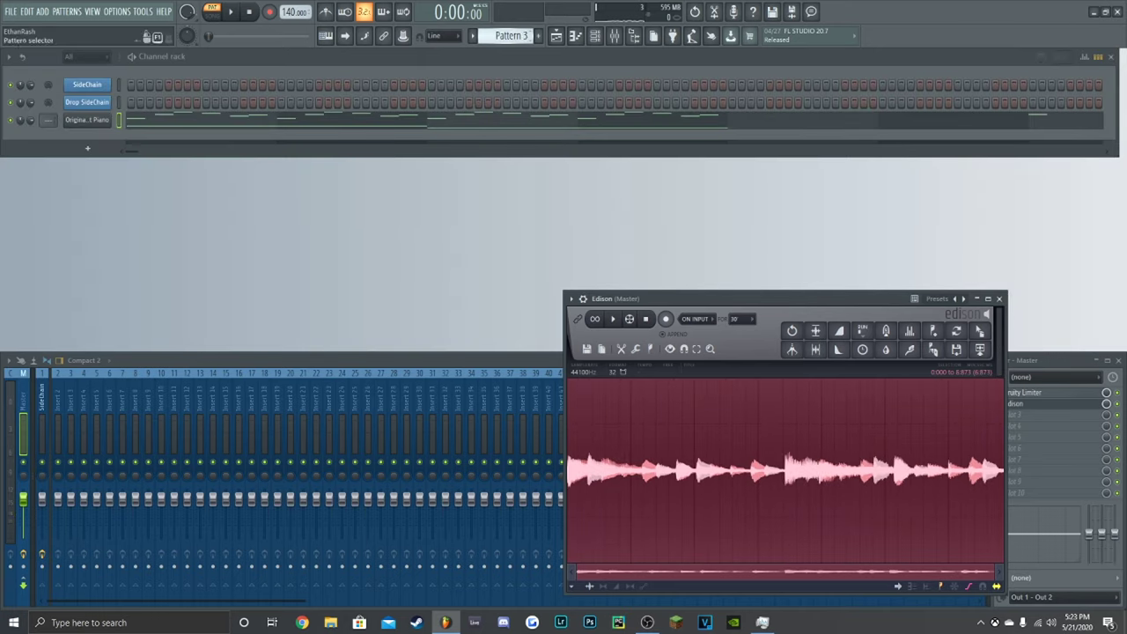
scroll(504, 36, "down", 1)
left_click(46, 11)
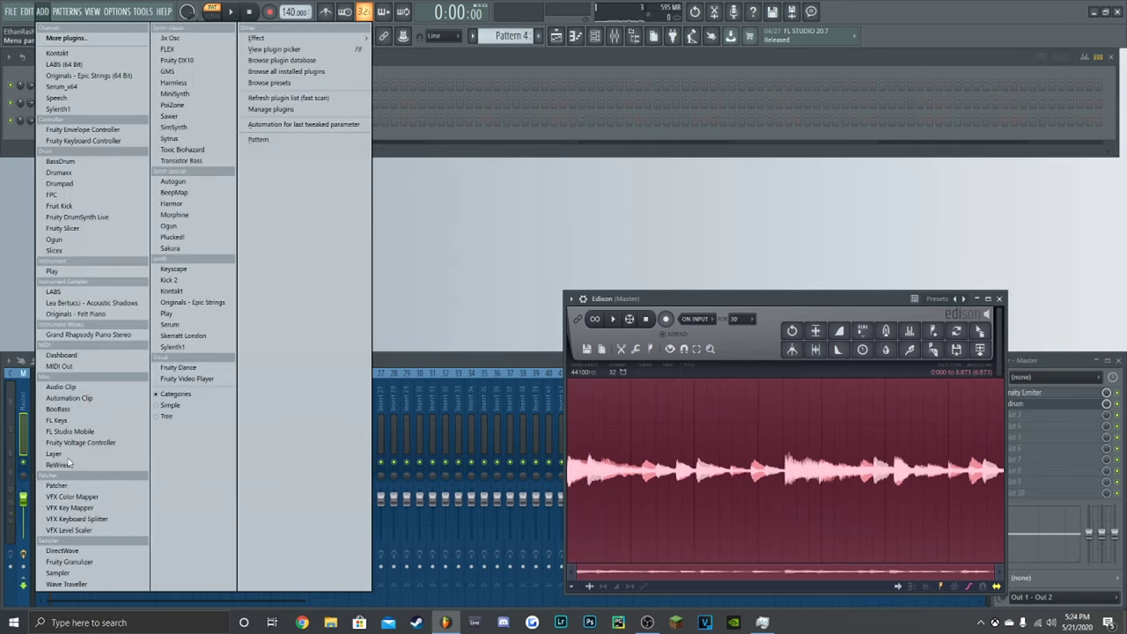
left_click(72, 566)
Load the recorded piano sample from Edison into Fruity Granulizer and close Edison
left_click_drag(711, 297, 684, 210)
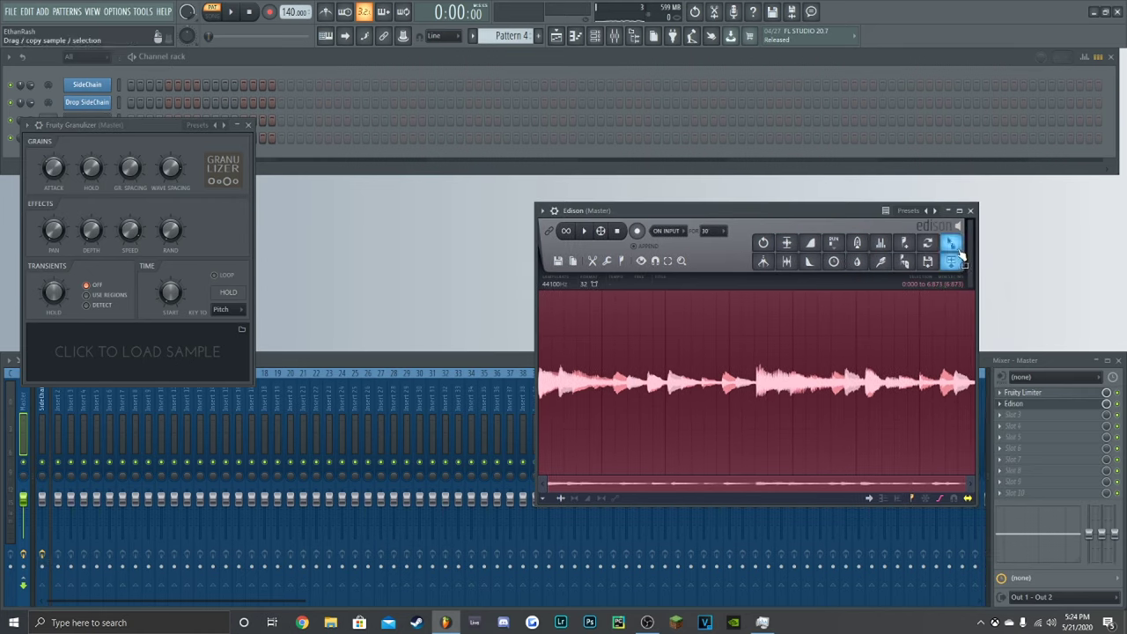
left_click_drag(951, 245, 132, 352)
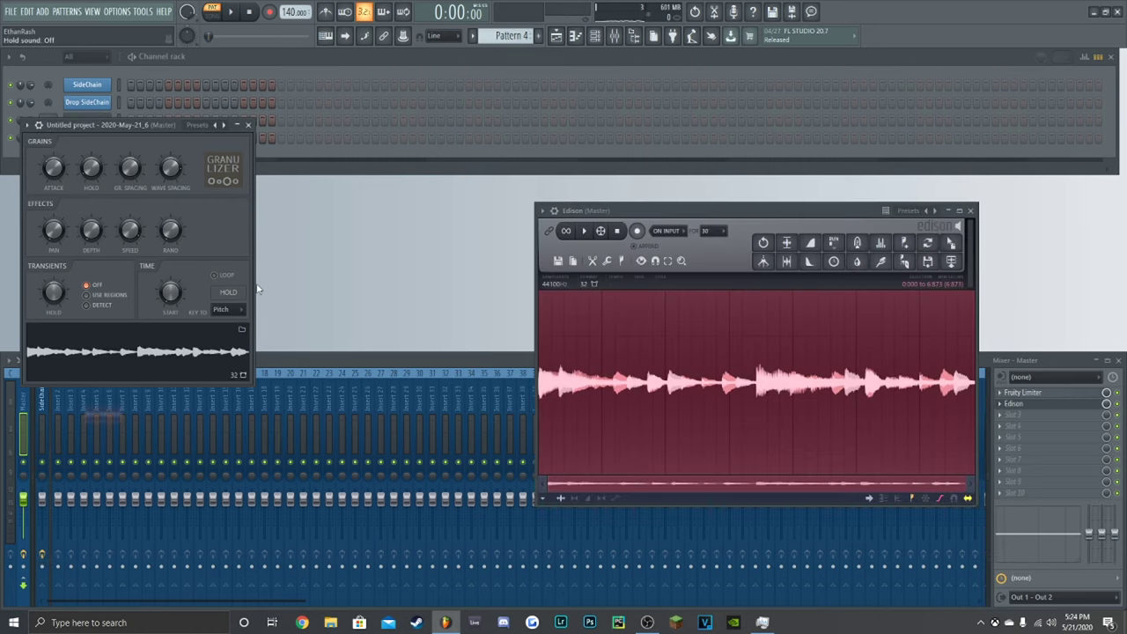
left_click(969, 213)
Audition the loaded sample in Fruity Granulizer with its time loop enabled and show the channel's detailed settings
left_click_drag(147, 125, 607, 133)
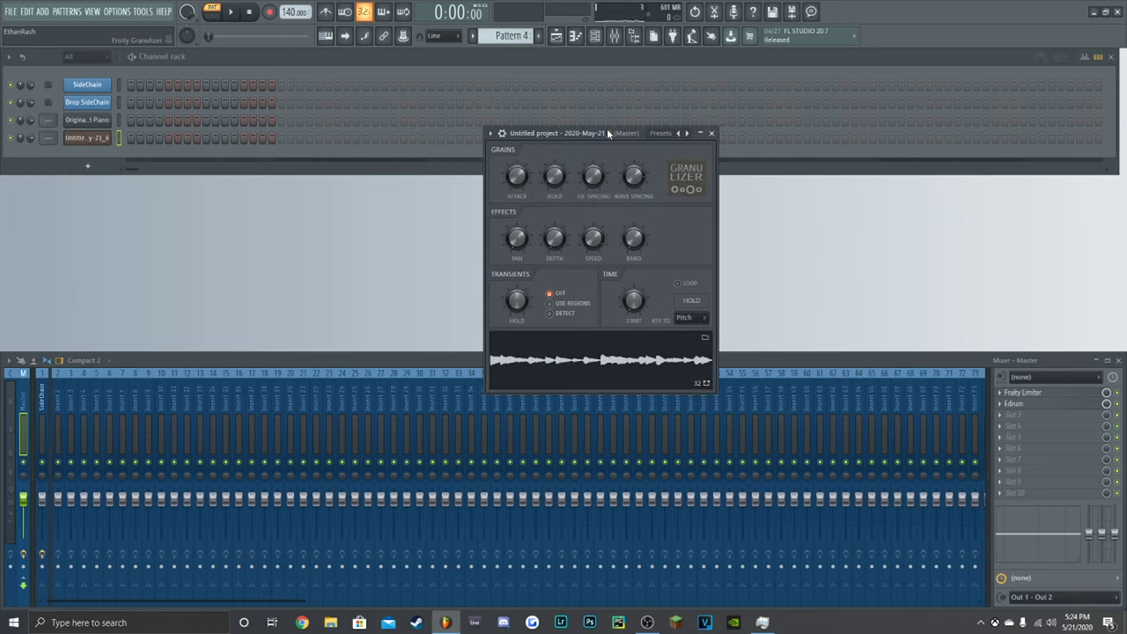
key("z")
left_click_drag(579, 136, 422, 108)
left_click(436, 121)
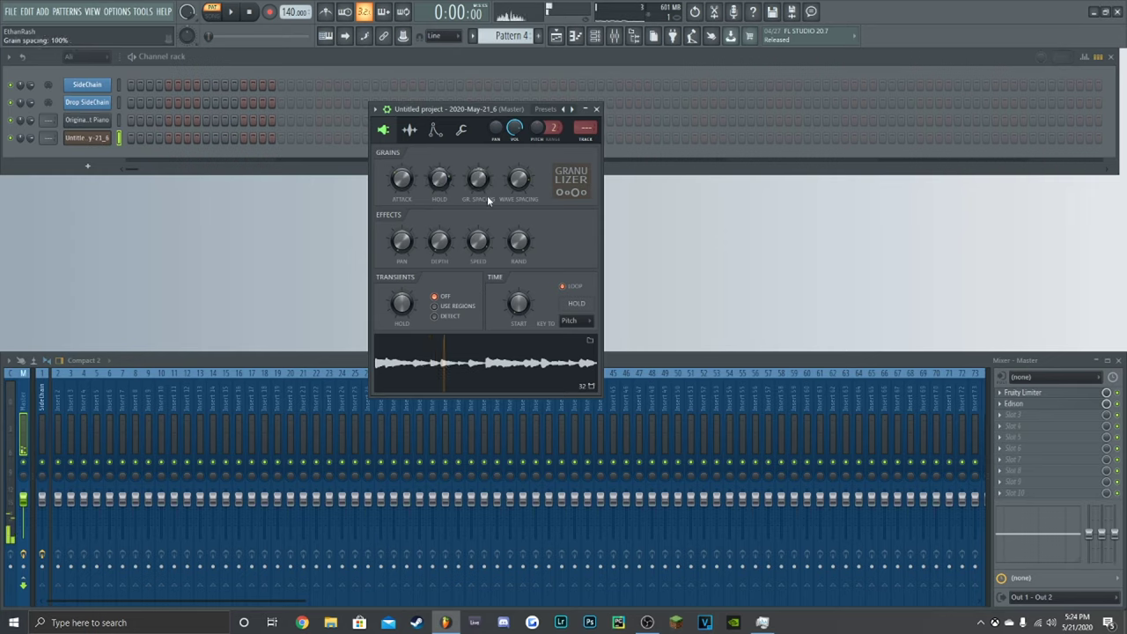
Adjust the Granulizer's grain spacing and pan effect, and set the grain hold time to 179 ms
left_click_drag(450, 110, 451, 154)
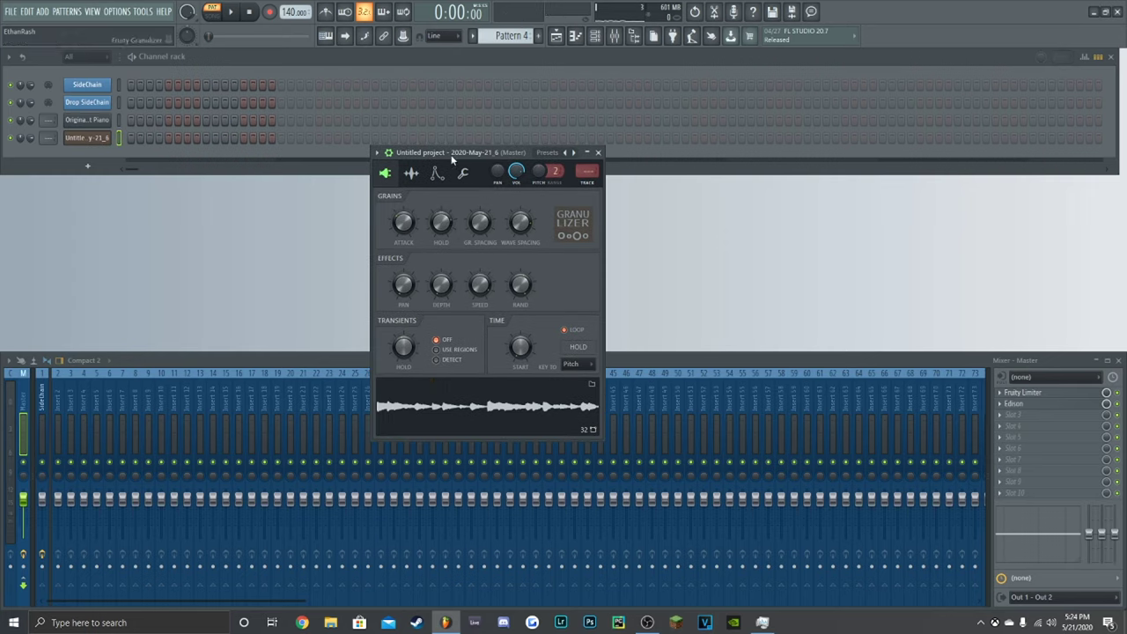
left_click_drag(479, 222, 484, 231)
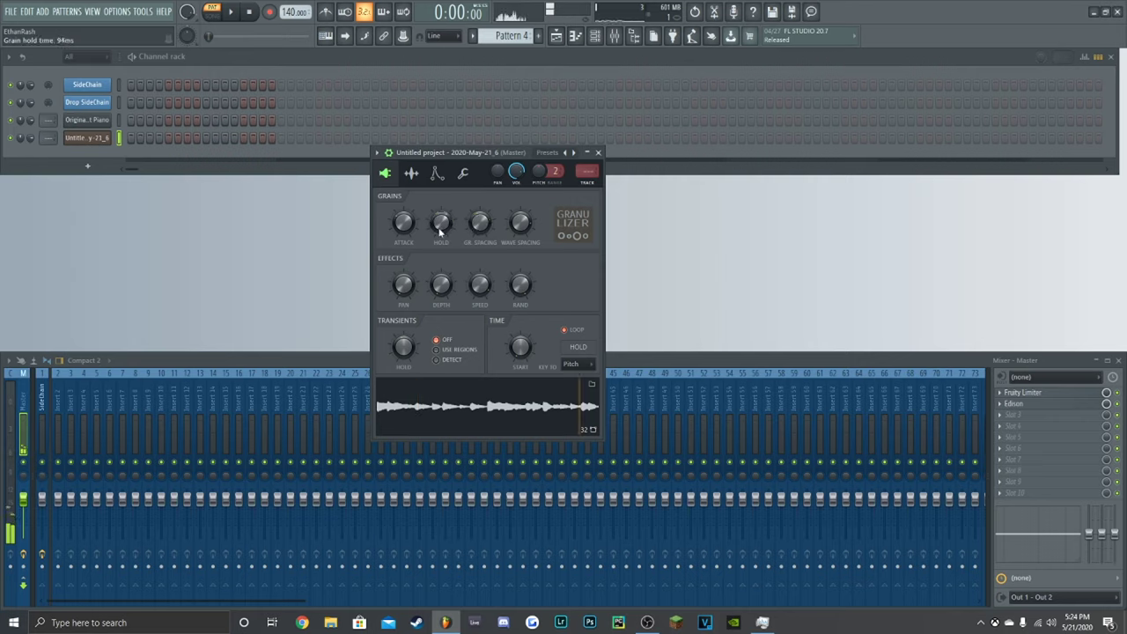
left_click_drag(440, 231, 477, 226)
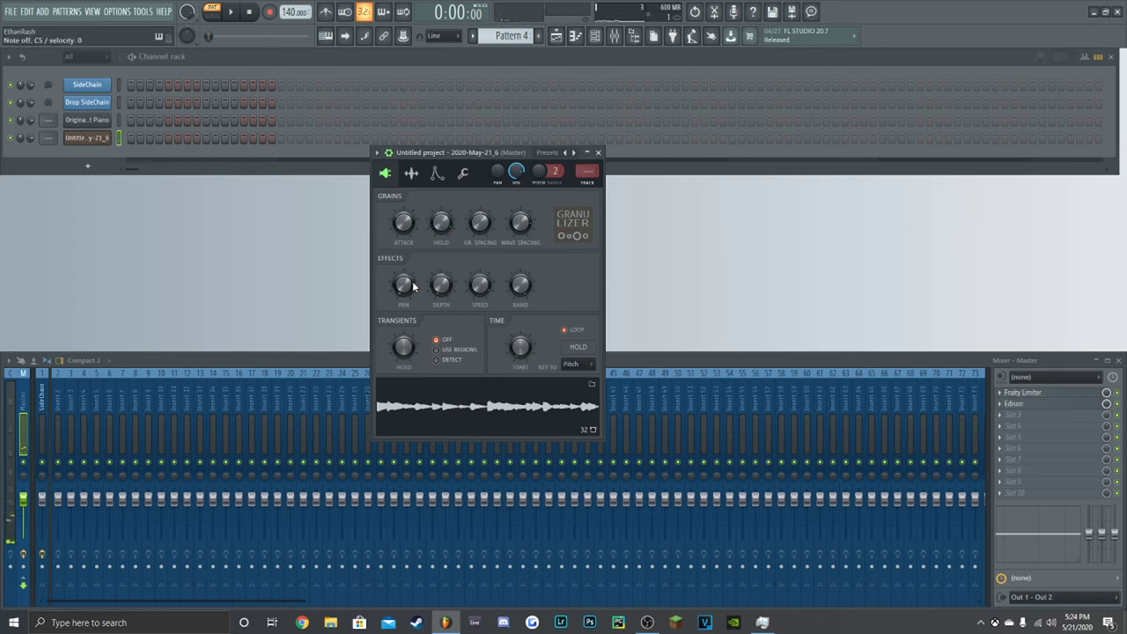
left_click_drag(403, 284, 405, 287)
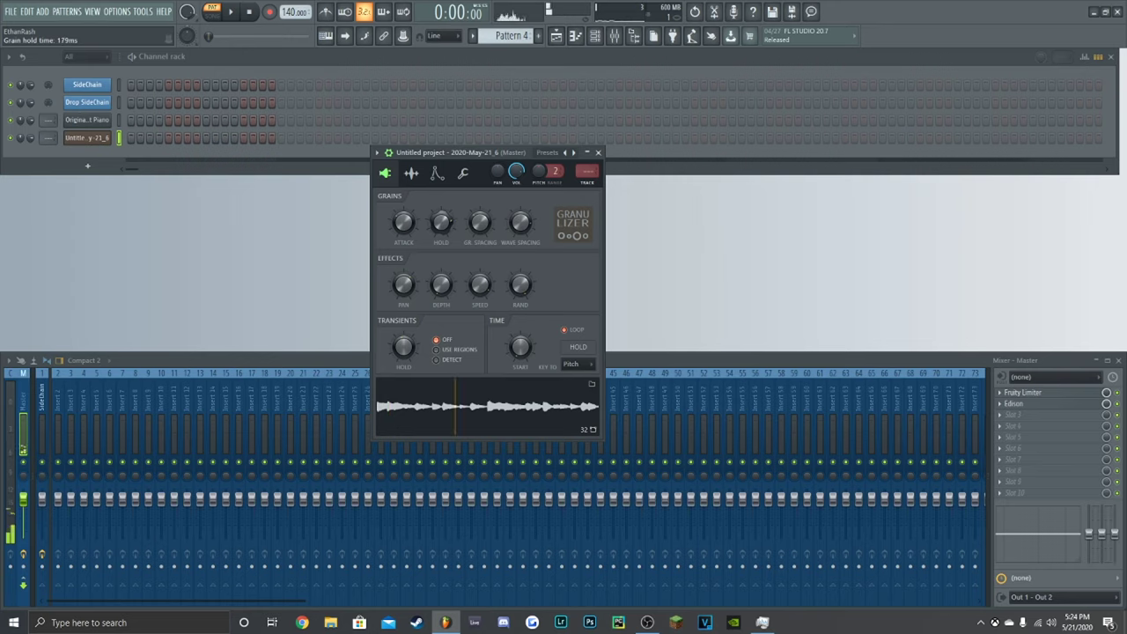
Route the Granulizer to mixer Insert 2 and load Fruity Parametric EQ 2 in its tenth effect slot
left_click_drag(456, 155, 649, 166)
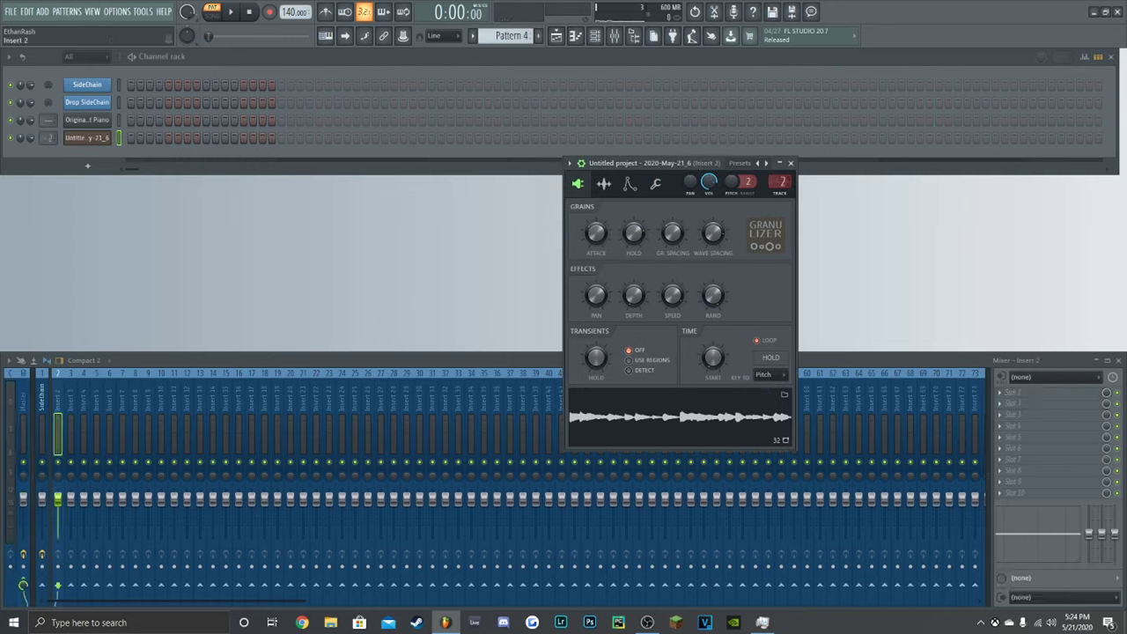
left_click(789, 163)
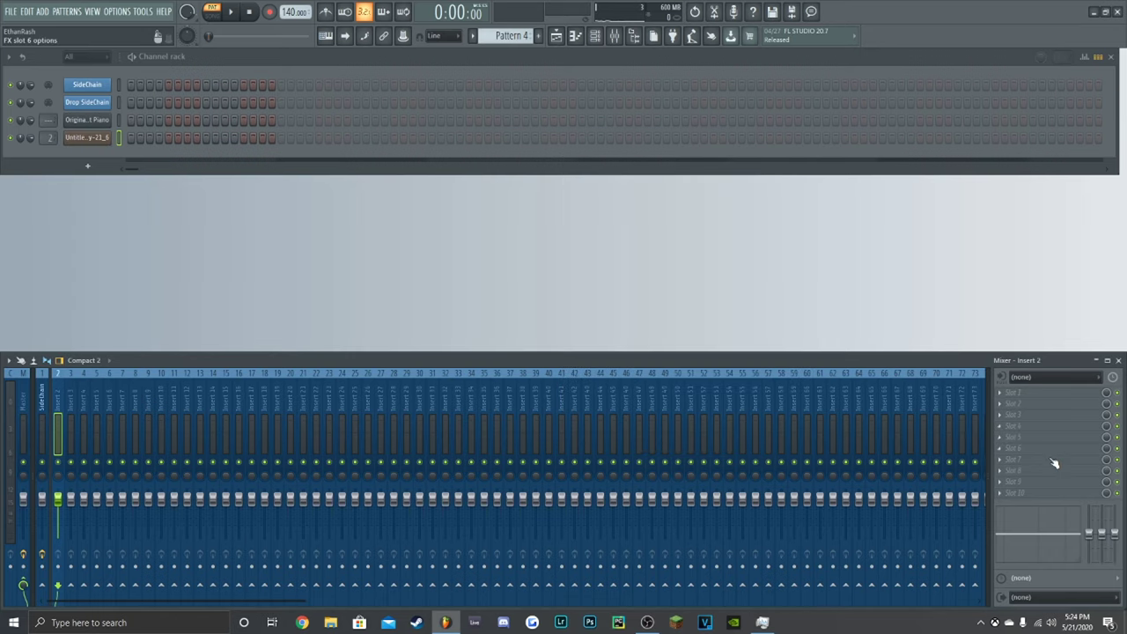
left_click(1009, 498)
left_click(824, 260)
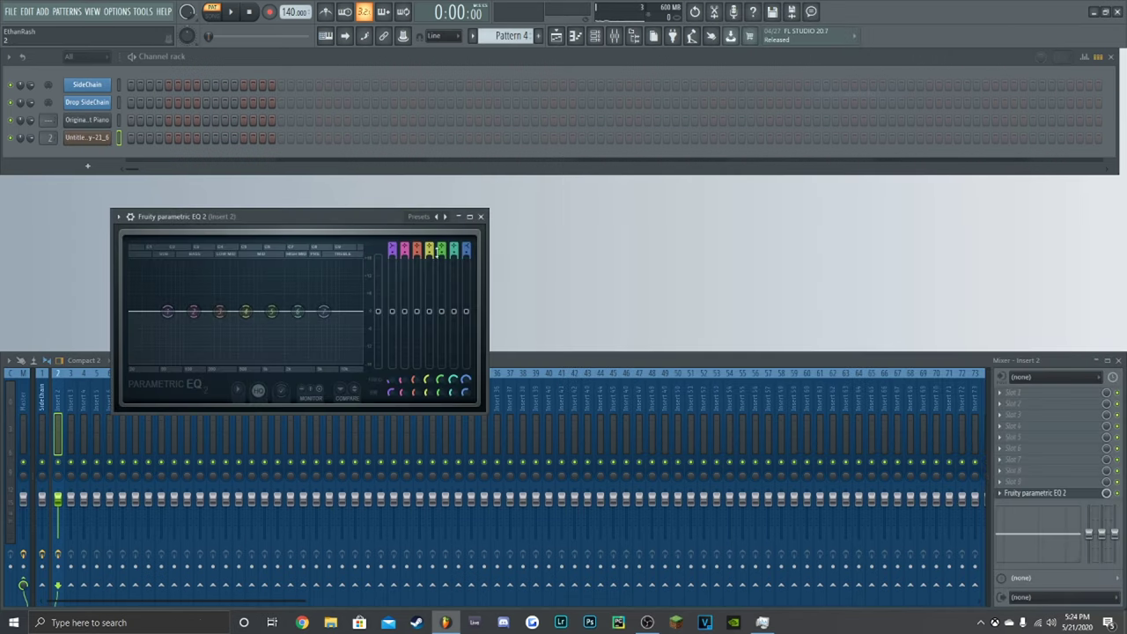
Enlarge the EQ and turn band 1 into a steep high-pass filter at about 121 Hz
left_click_drag(393, 250, 396, 299)
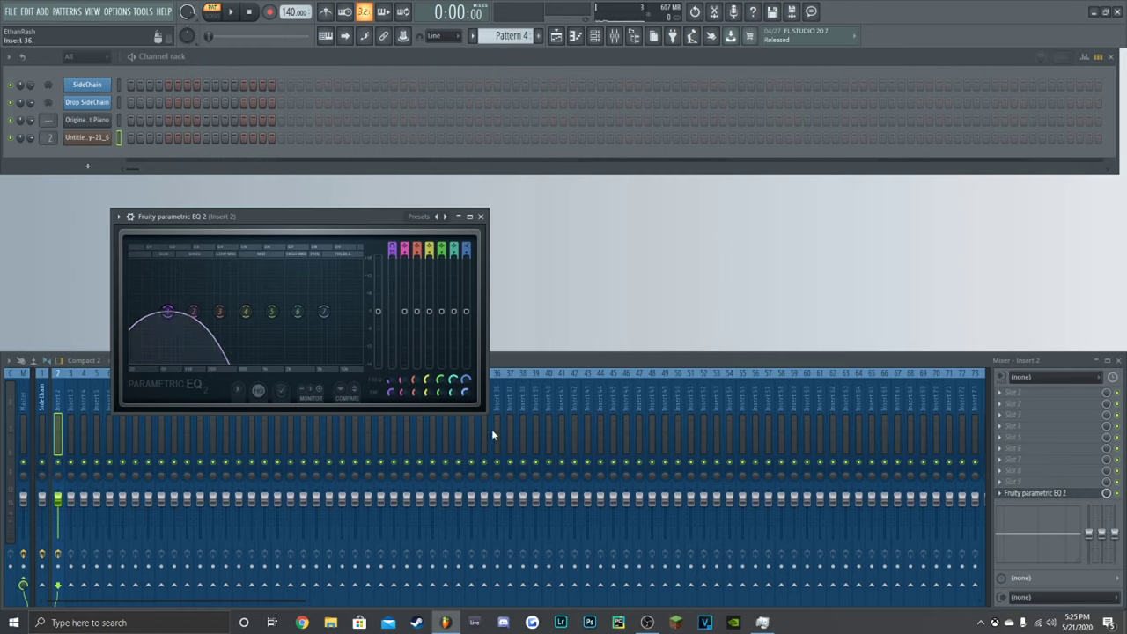
left_click_drag(489, 413, 695, 502)
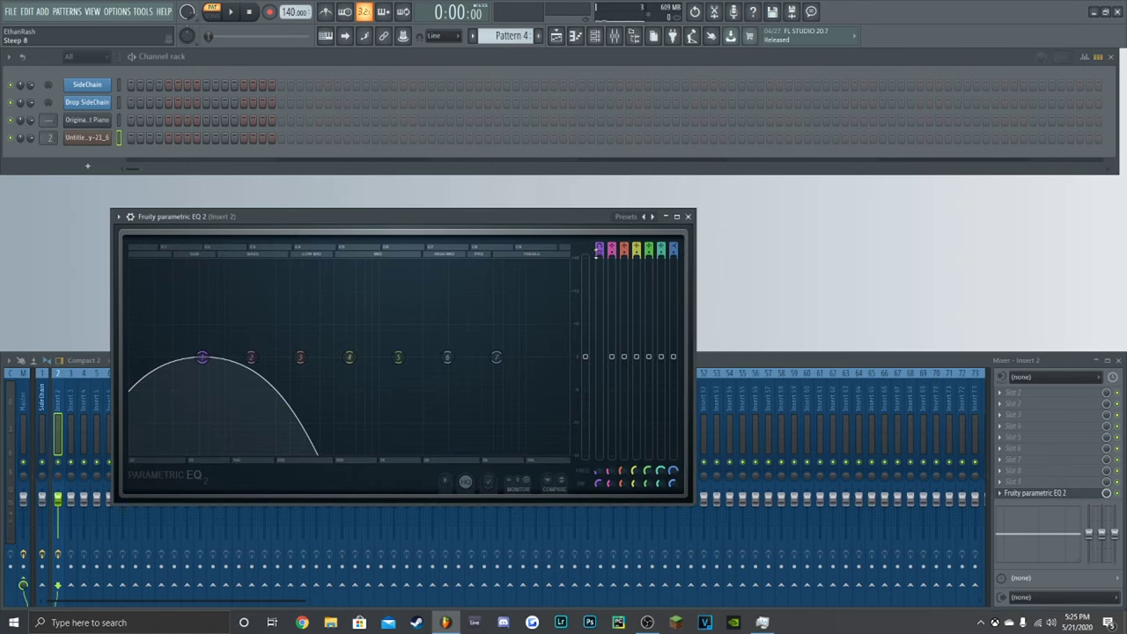
left_click(600, 250)
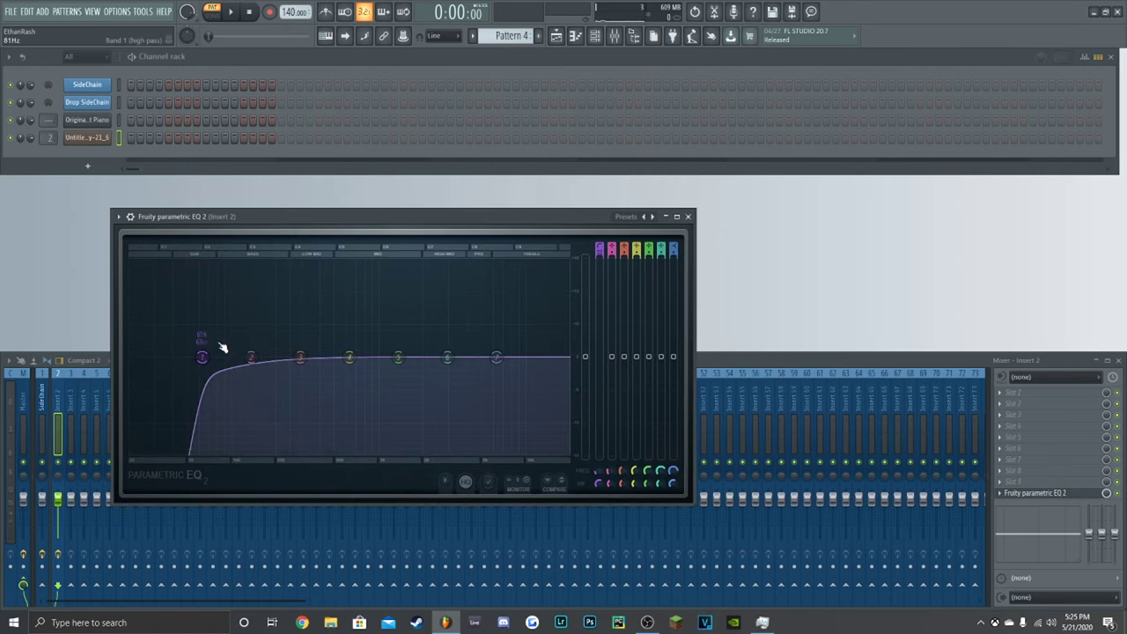
left_click_drag(203, 356, 245, 356)
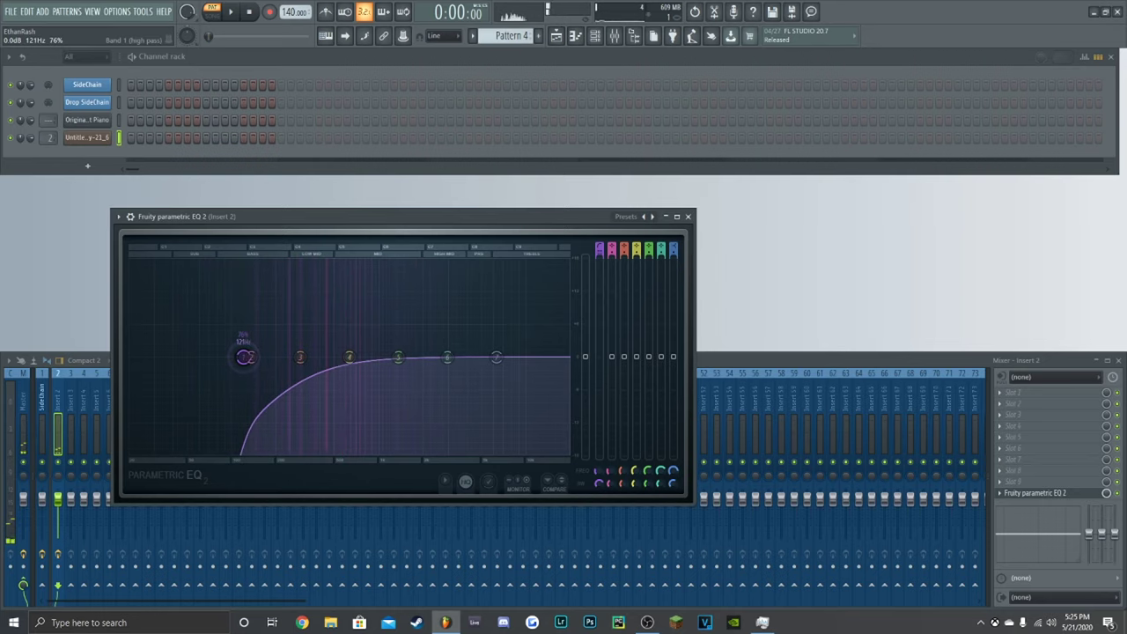
Cut the low mids with EQ band 4, boost band 6 slightly, and close the equalizer
left_click_drag(349, 356, 345, 381)
left_click_drag(447, 357, 448, 346)
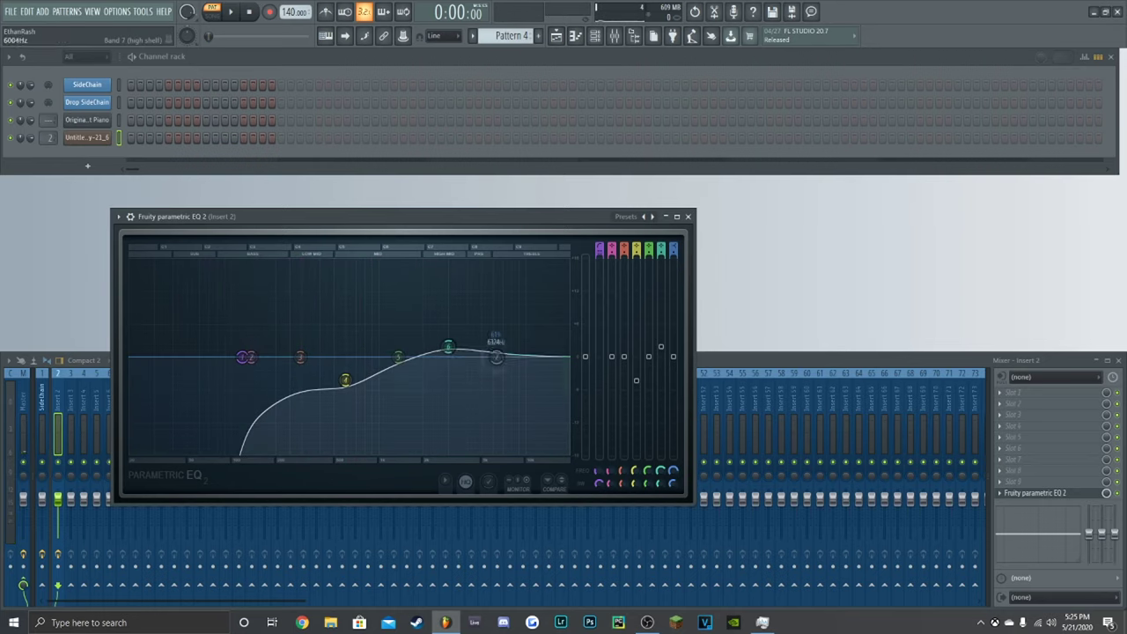
left_click(688, 216)
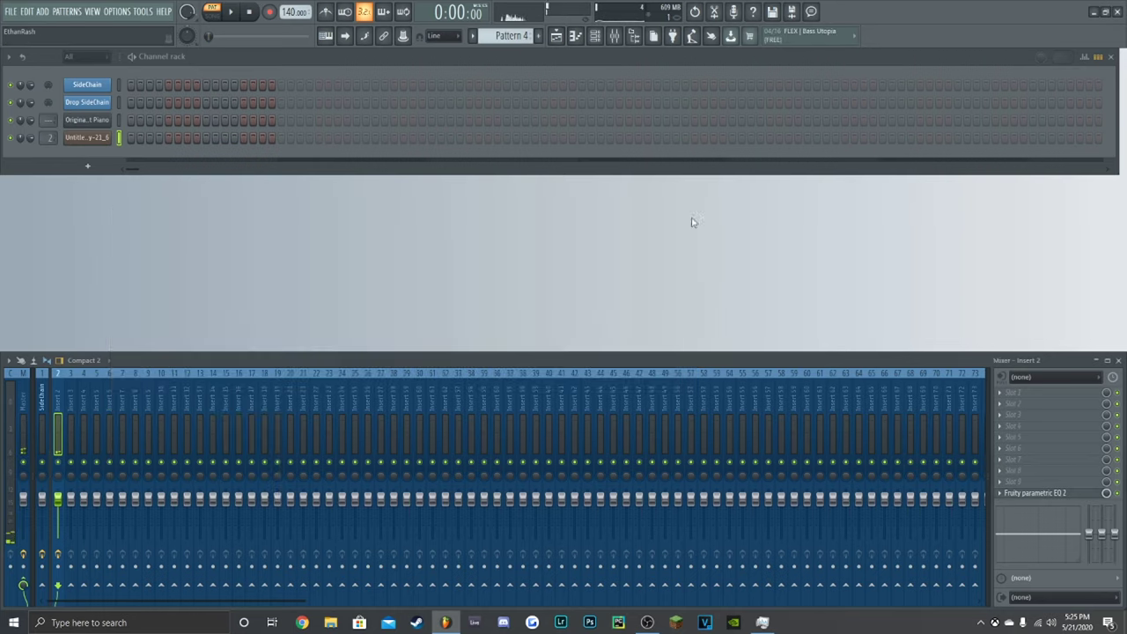
Load Fruity Delay 2 in the first effect slot of Insert 2 and audition the granulized piano through it
left_click(1012, 391)
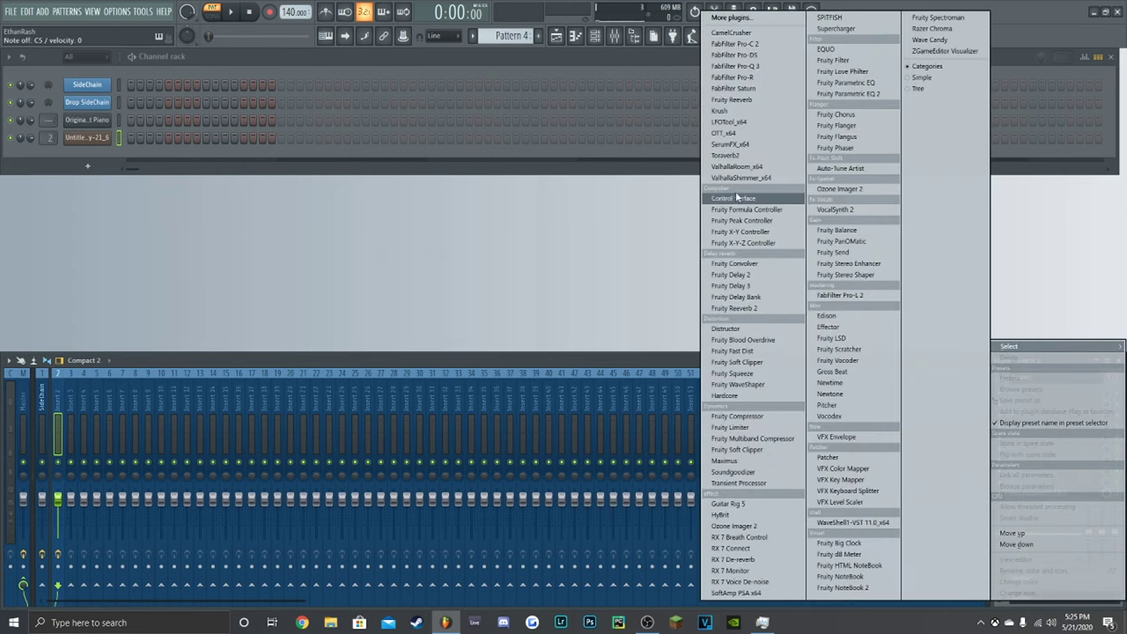
left_click(732, 285)
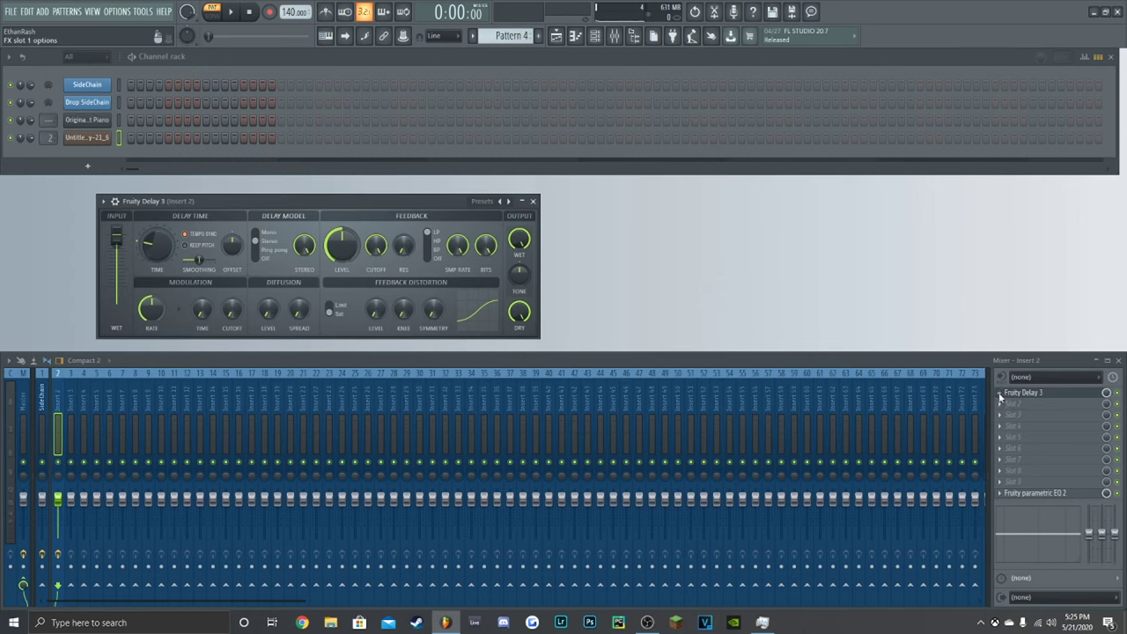
left_click(1012, 392)
left_click(740, 274)
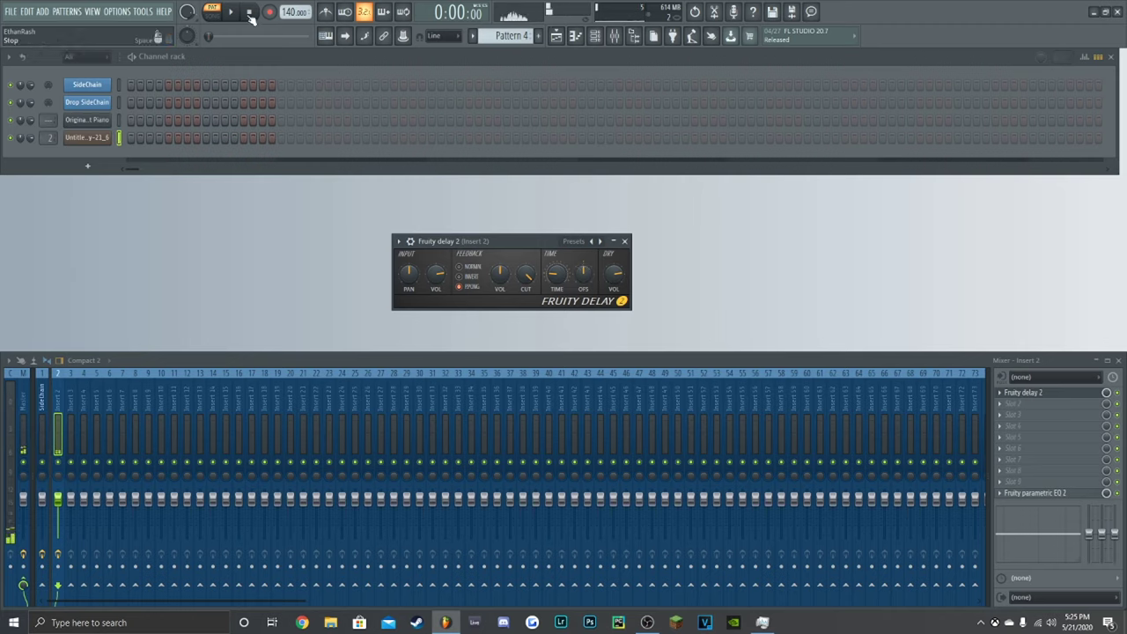
key("v")
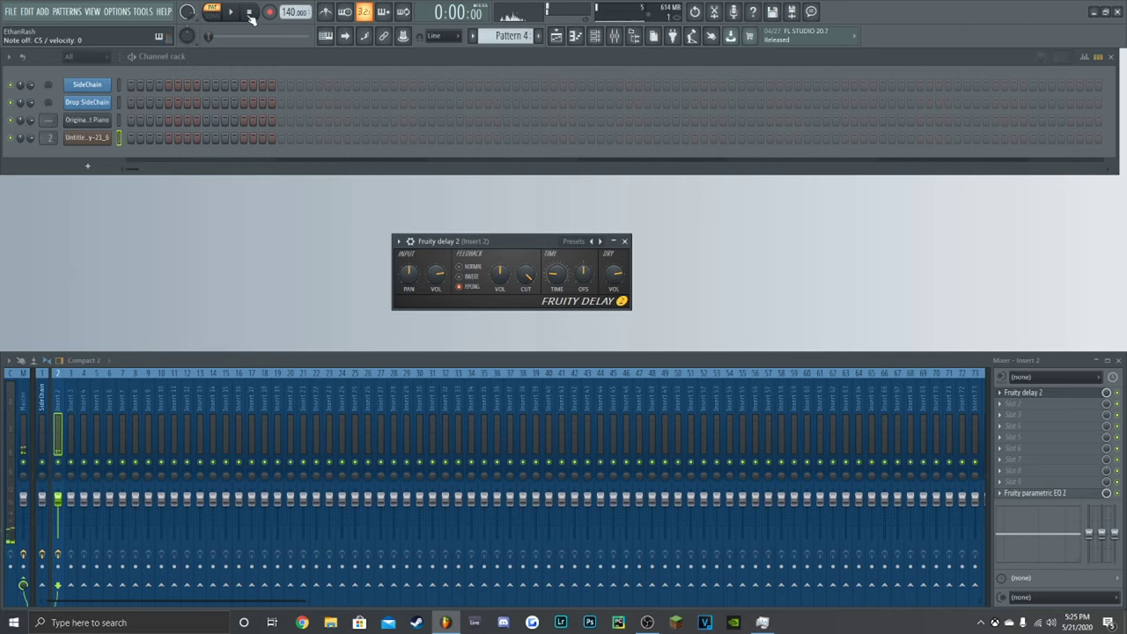
left_click(624, 241)
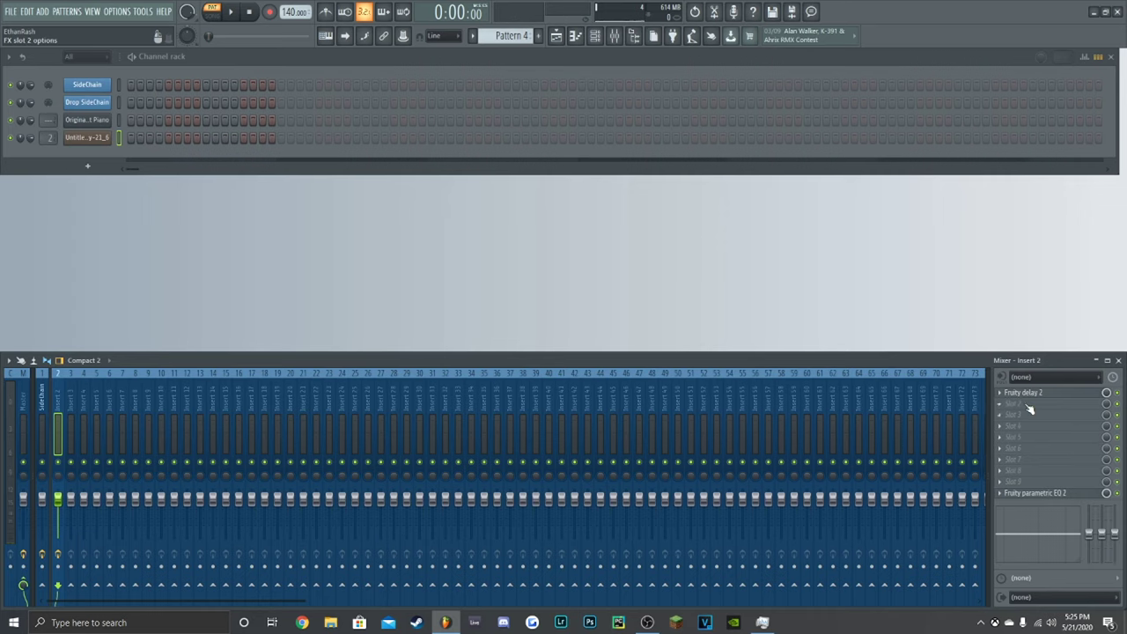
Move Fruity Delay 2 to the second effect slot and load Soundgoodizer in the first slot
left_click(1028, 410)
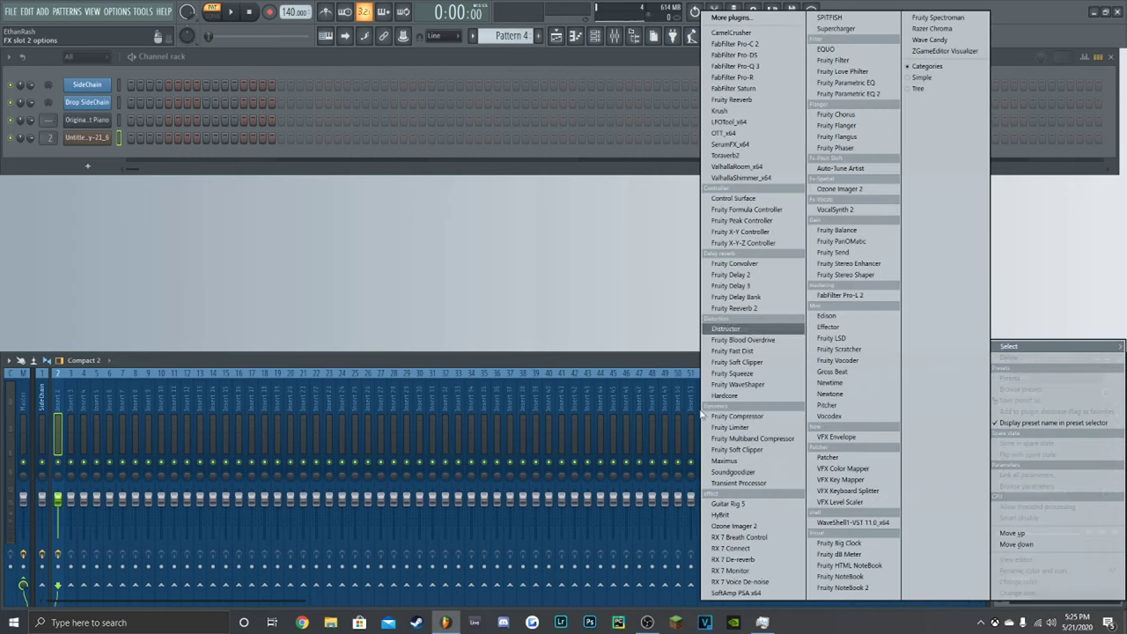
left_click(731, 274)
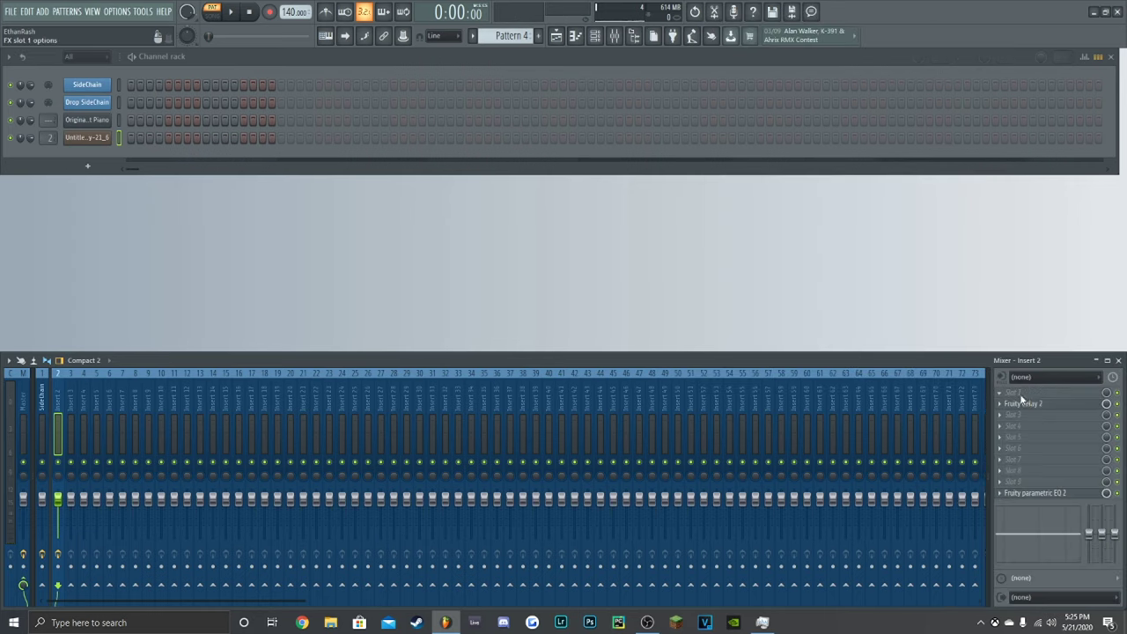
left_click(1020, 393)
left_click(736, 472)
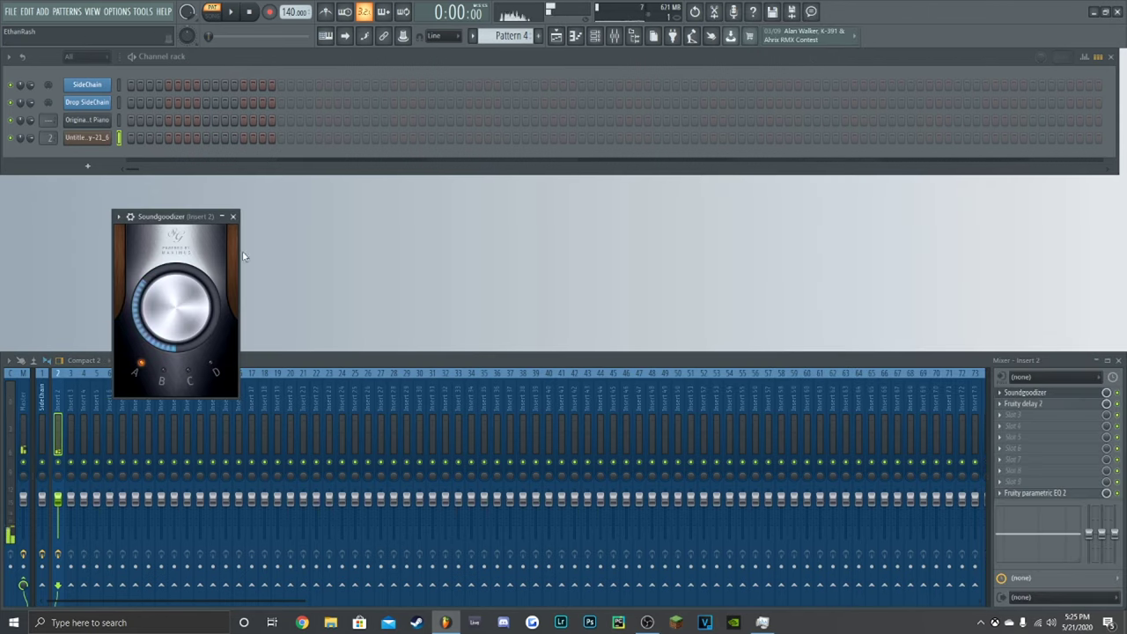
left_click(232, 216)
Load ValhallaRoom in the third effect slot of Insert 2 and choose its GiantCistern preset
left_click(1008, 416)
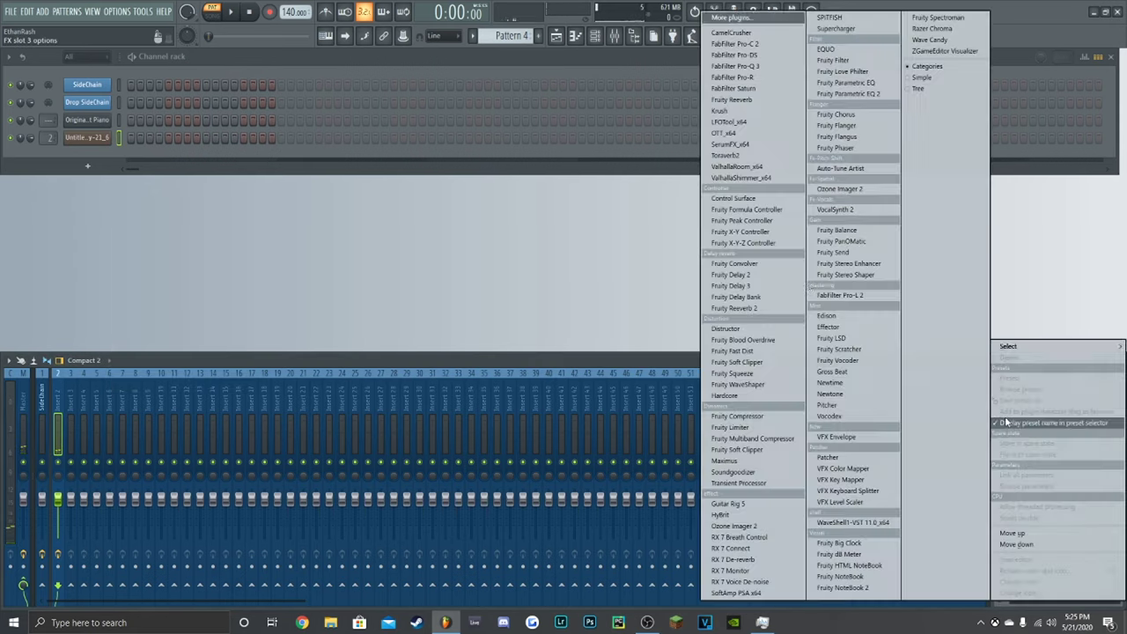
left_click(738, 167)
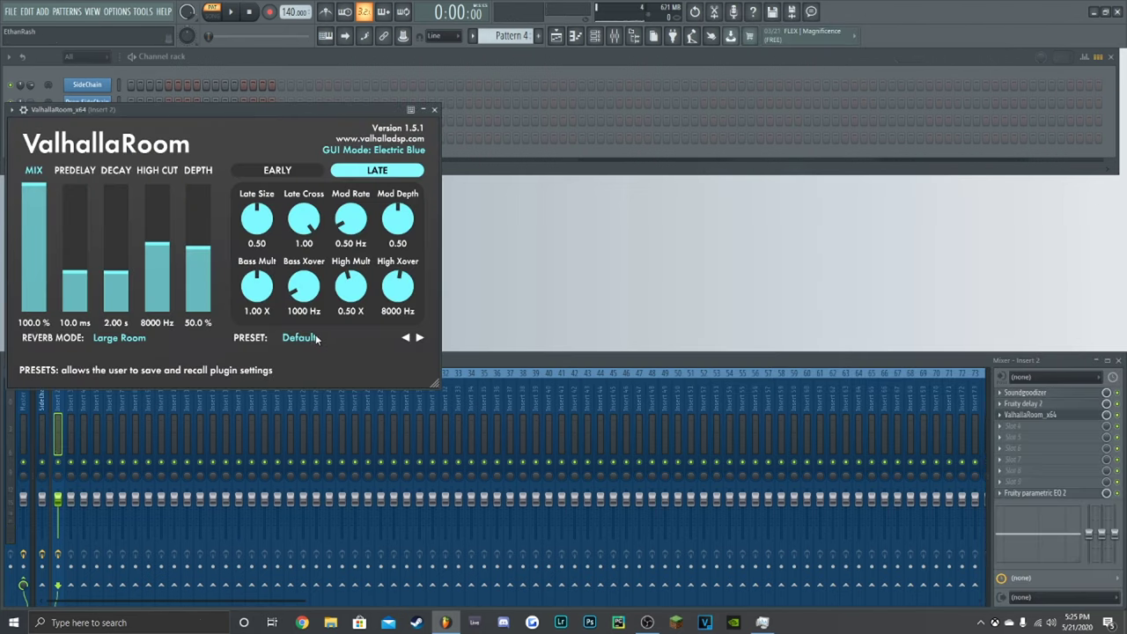
left_click(316, 339)
mouse_move(378, 171)
left_click(476, 190)
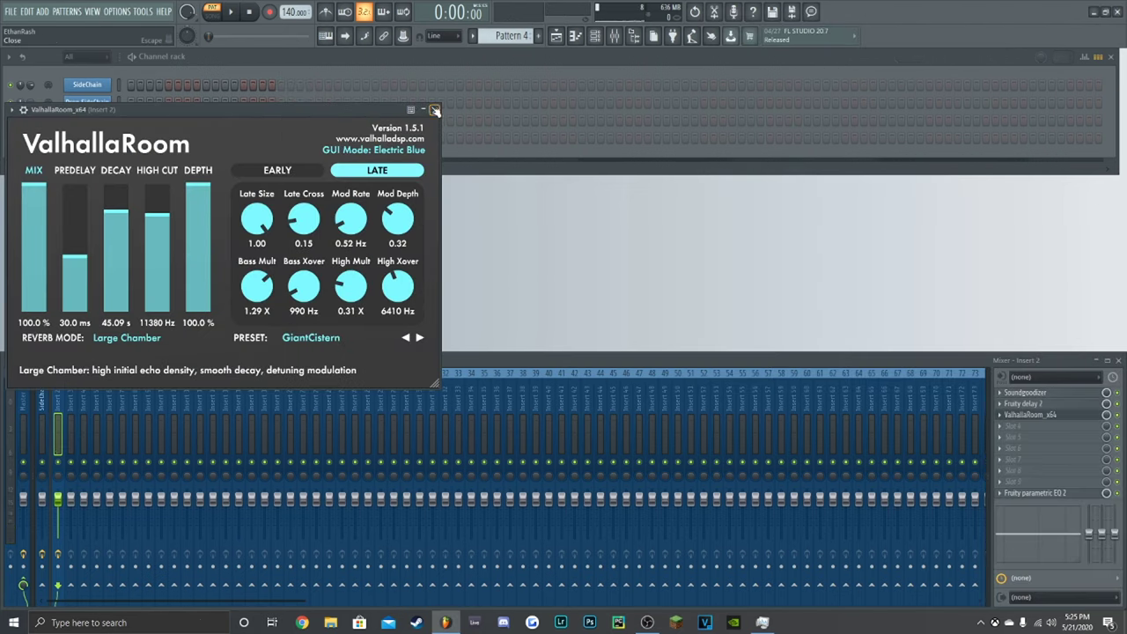
Clear the old recording from Edison on the Master track and record the effected granulized piano into it
left_click(434, 110)
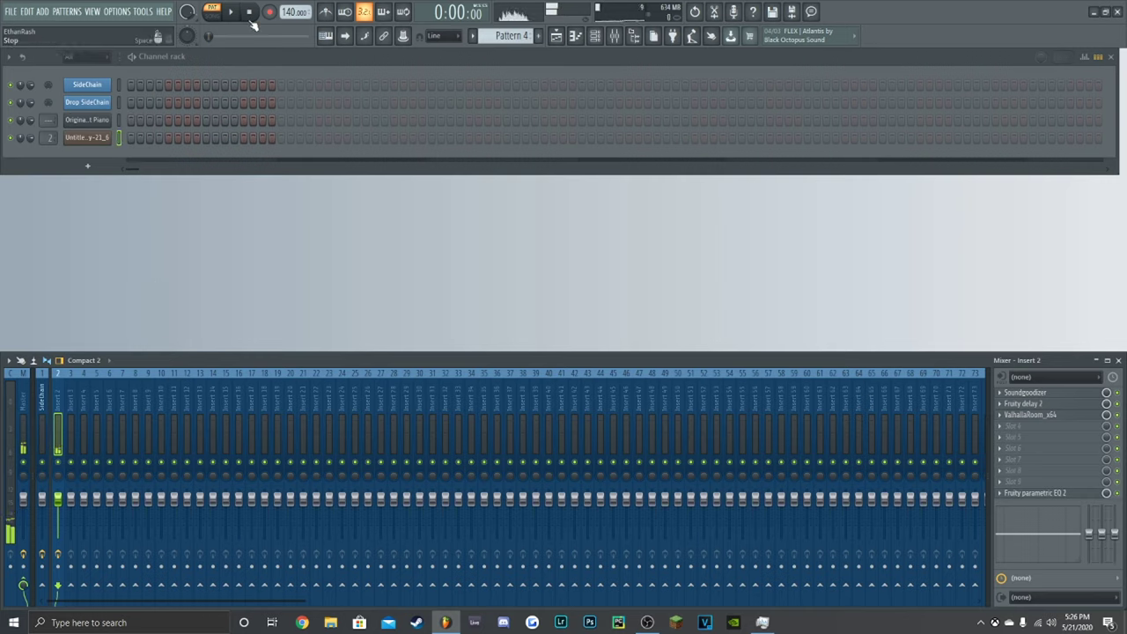
left_click(23, 423)
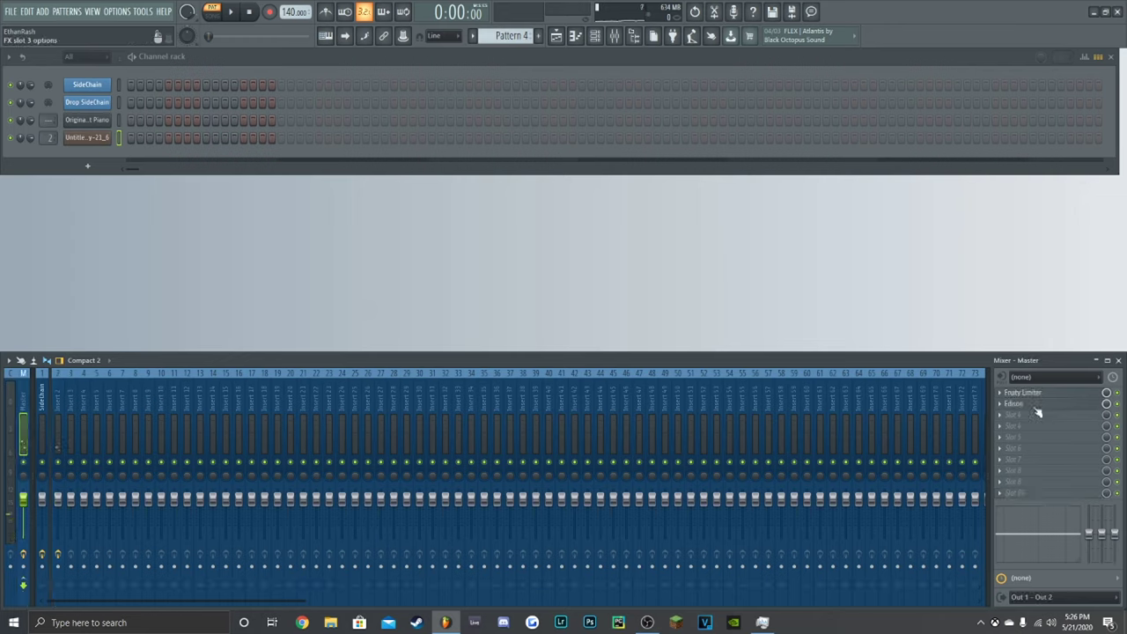
left_click(1032, 408)
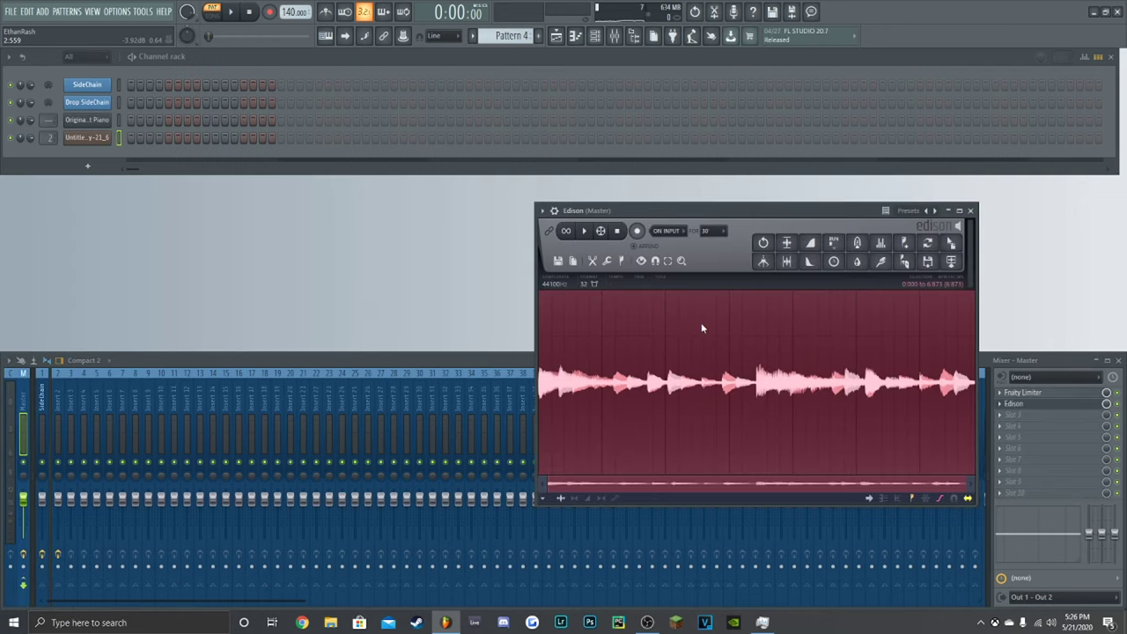
key("Delete")
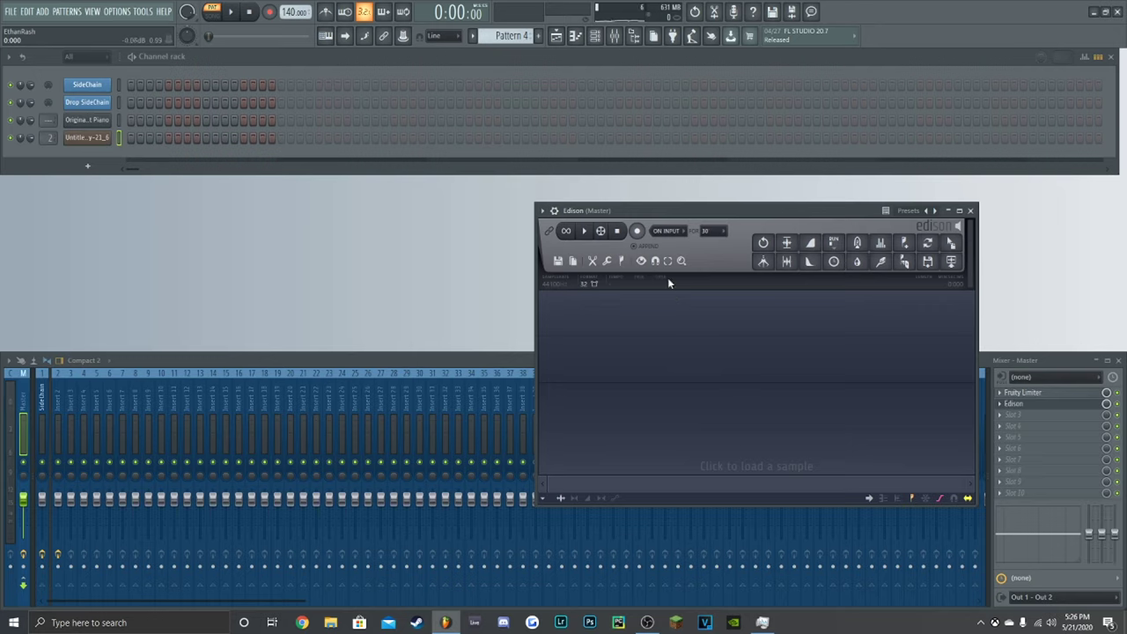
left_click(636, 230)
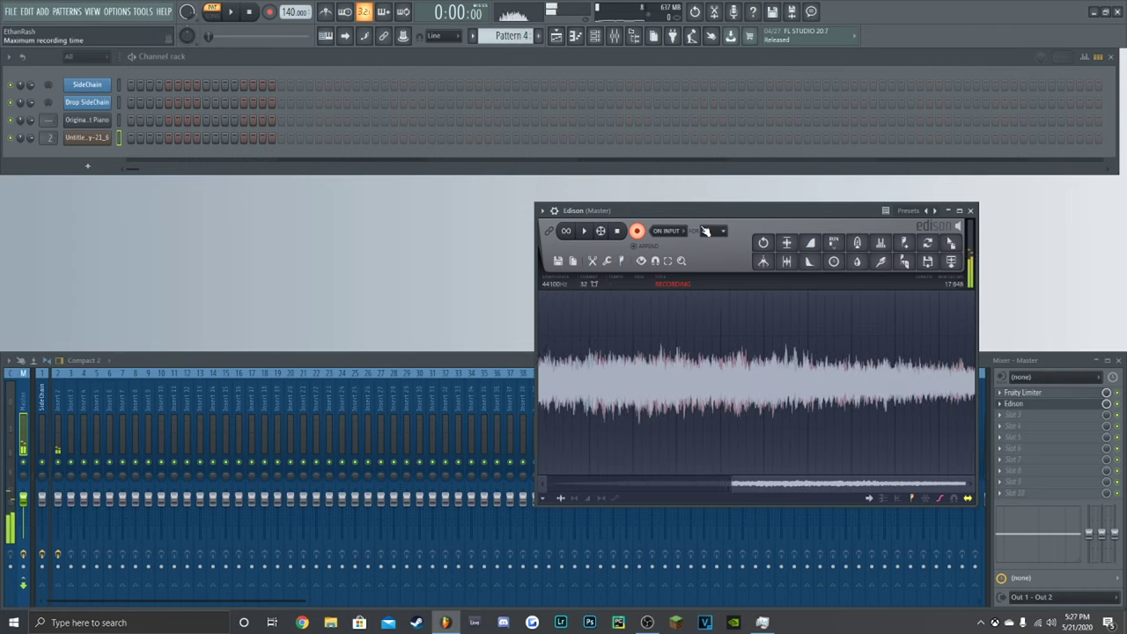
left_click(638, 231)
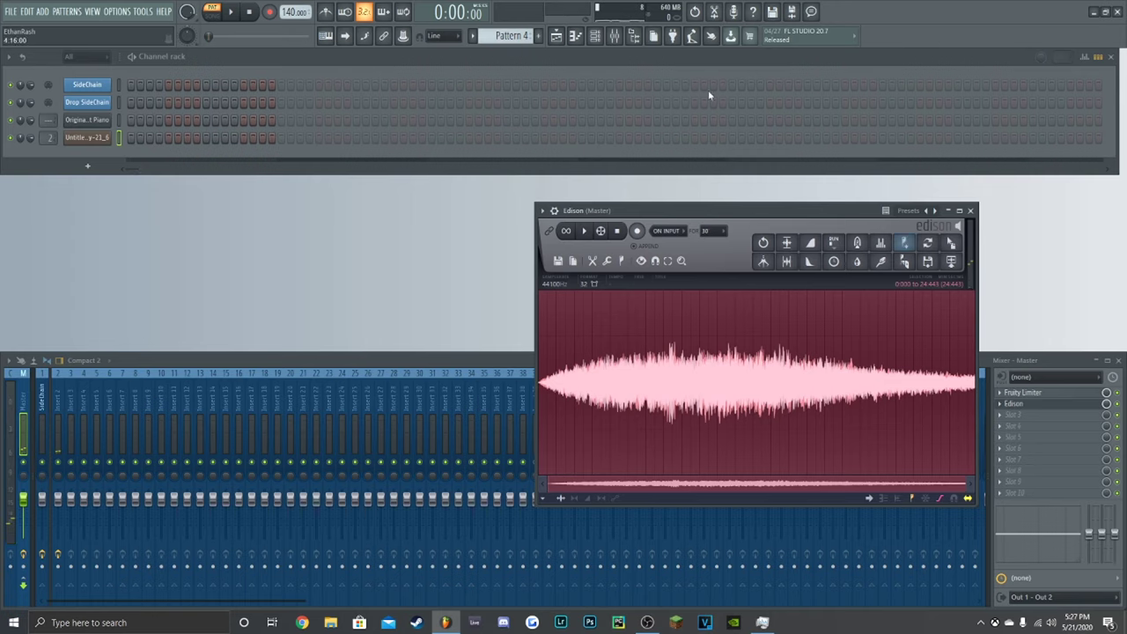
Place the new Edison recording in the Playlist as an audio clip on Track 6, starting at bar 1
left_click(555, 35)
left_click(614, 35)
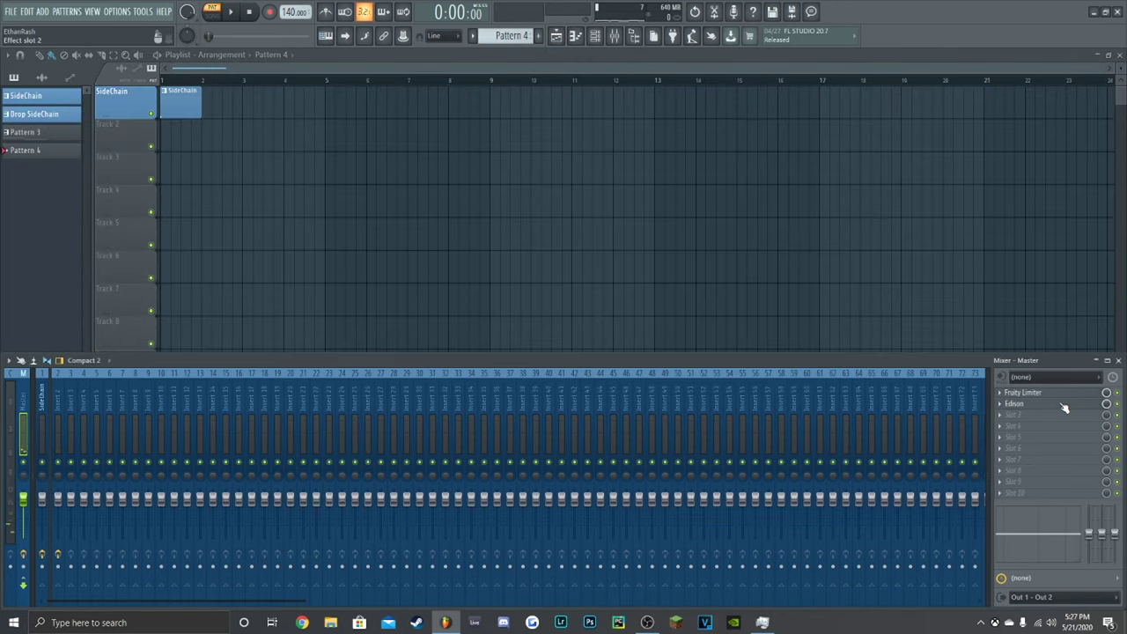
left_click(1062, 405)
left_click_drag(949, 245, 235, 261)
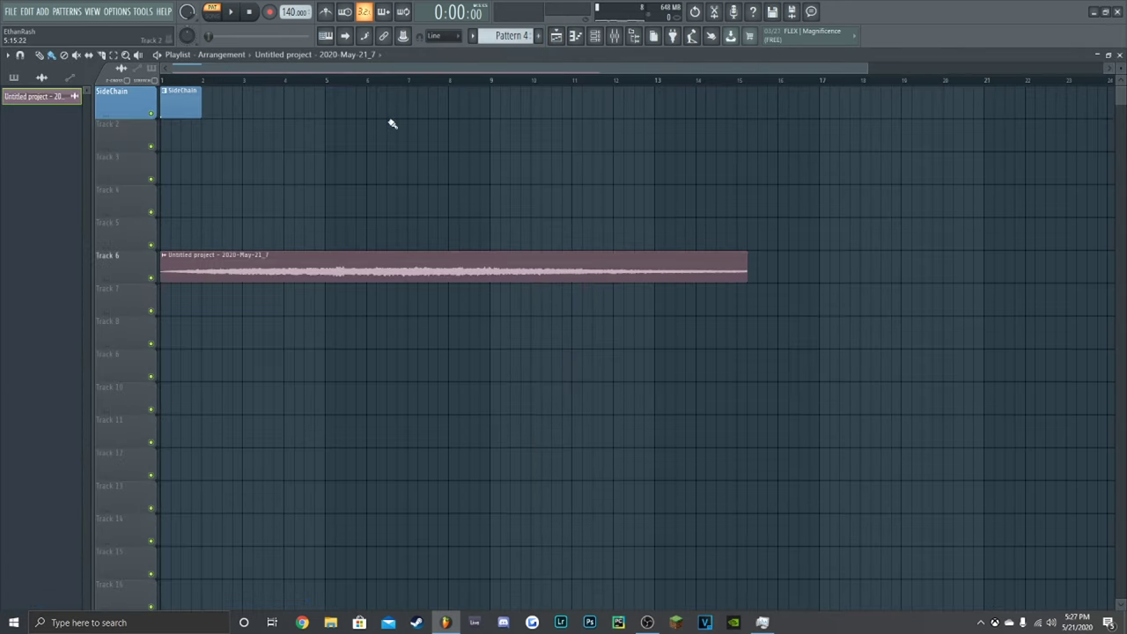
scroll(412, 85, "down", 2)
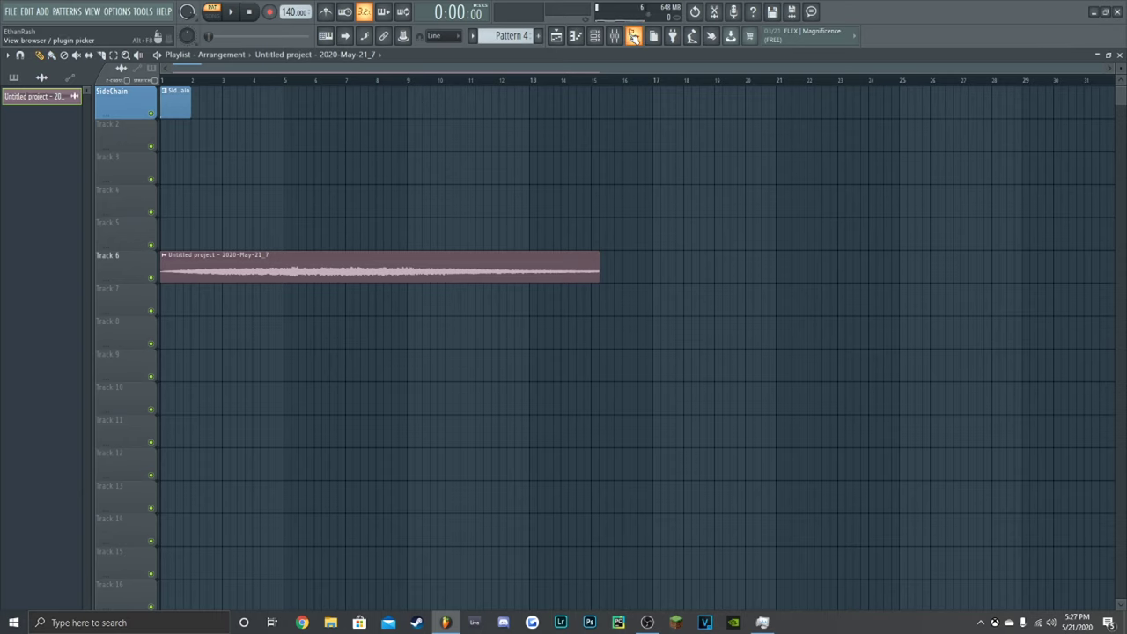
left_click(633, 35)
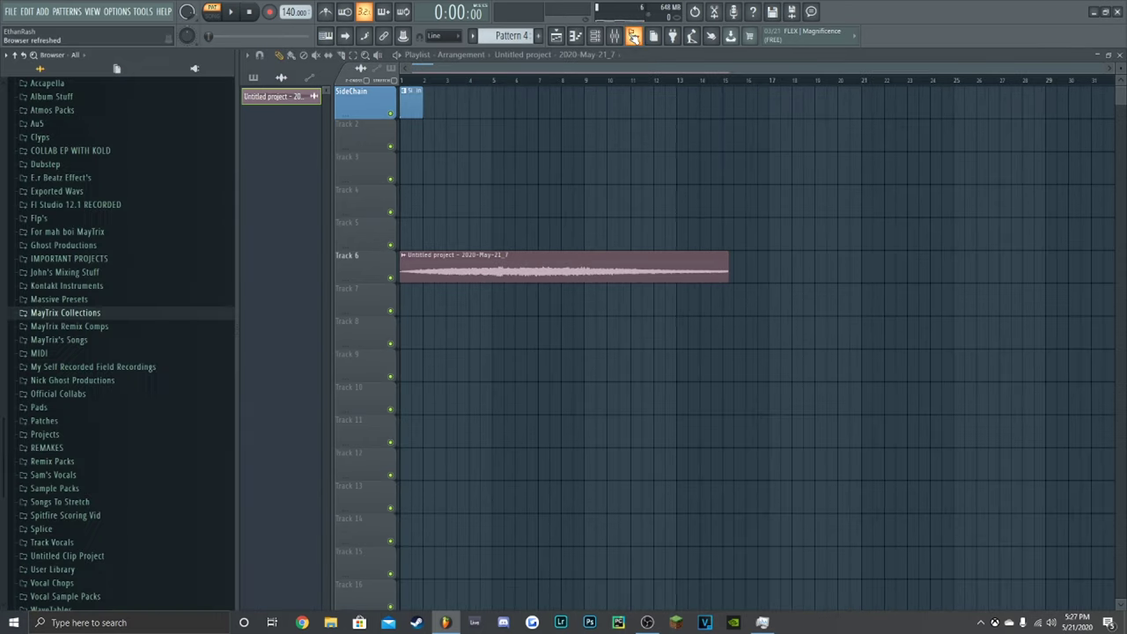
left_click(116, 317)
left_click(119, 317)
left_click(633, 35)
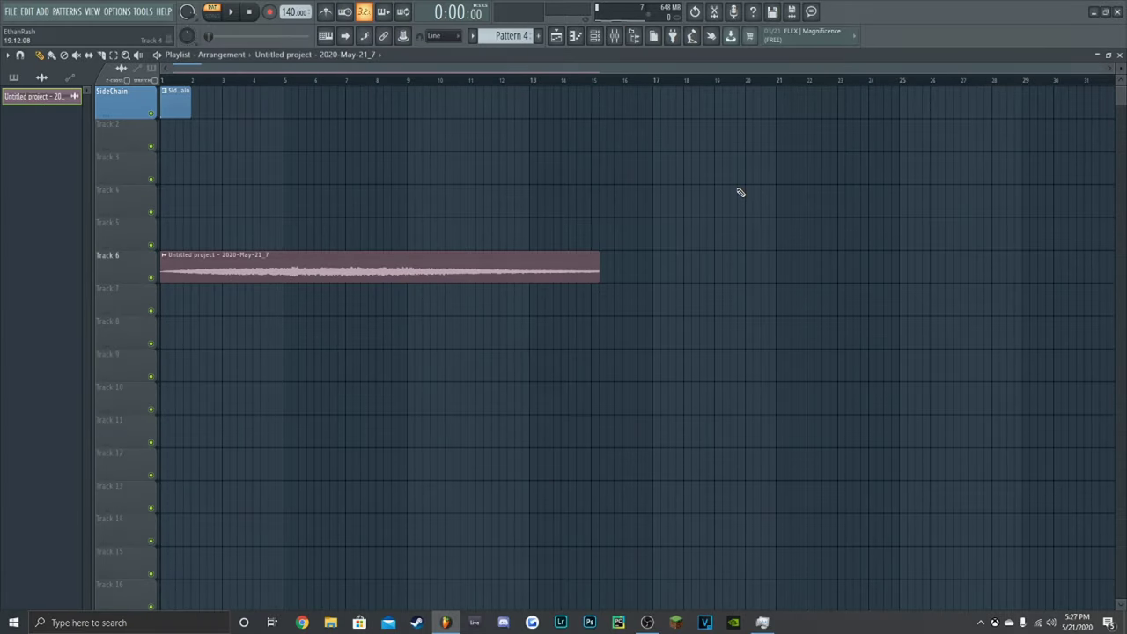